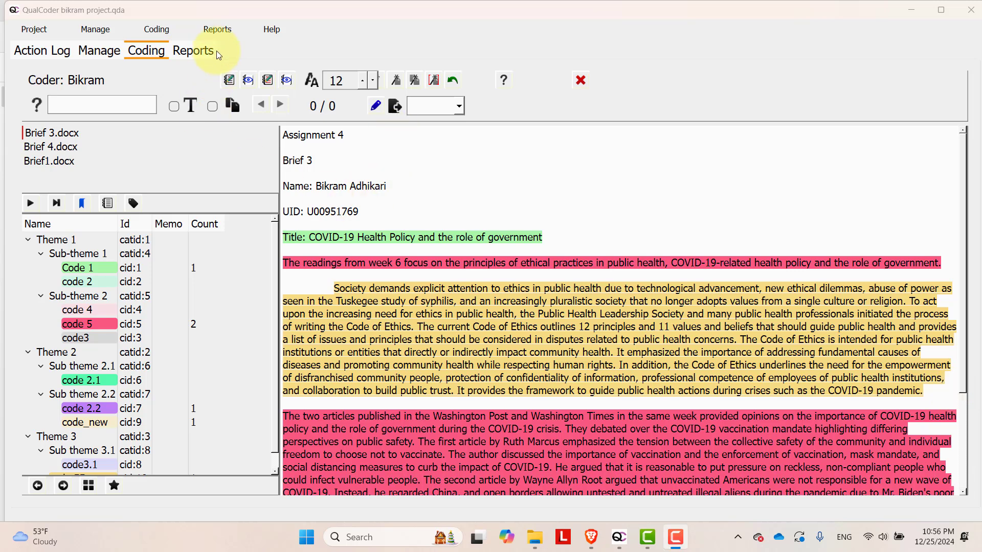
Drop down the Reports menu from the menu bar.
click(217, 30)
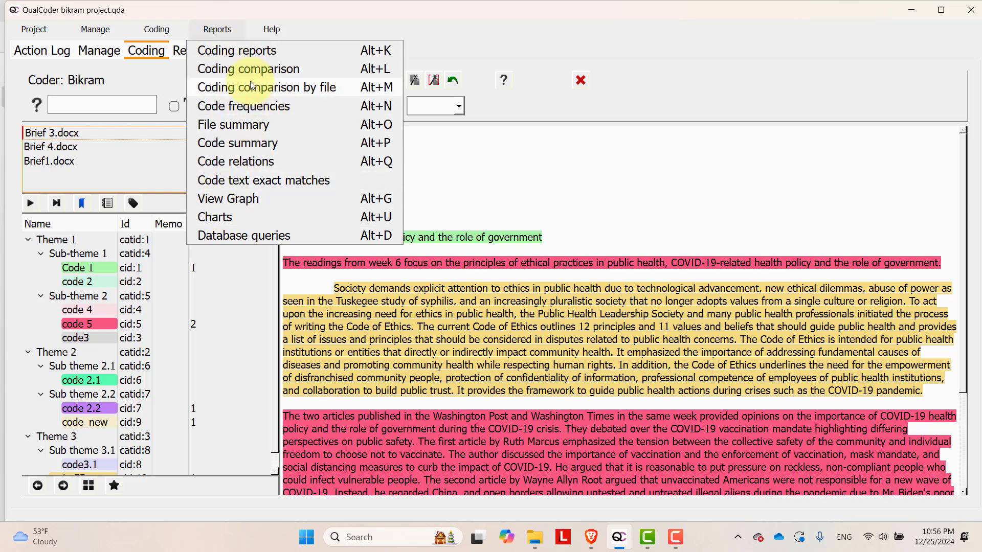
Open the Coding reports window.
click(237, 51)
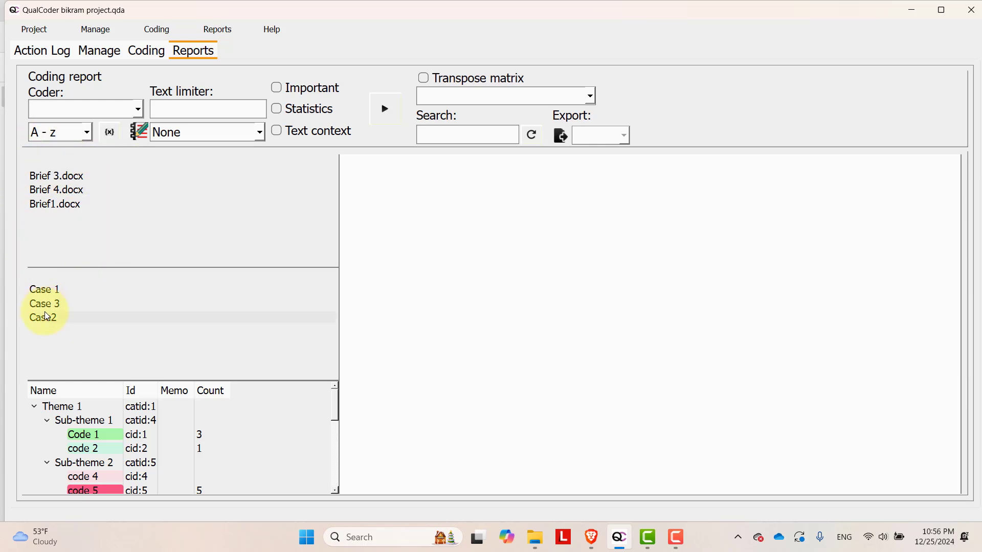
scroll(97, 449, down, 3)
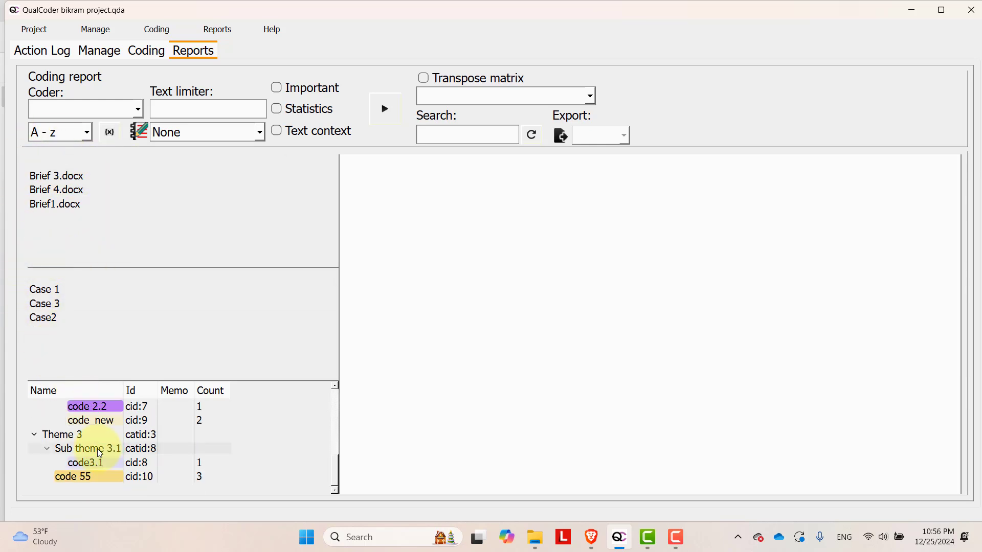
scroll(141, 420, up, 5)
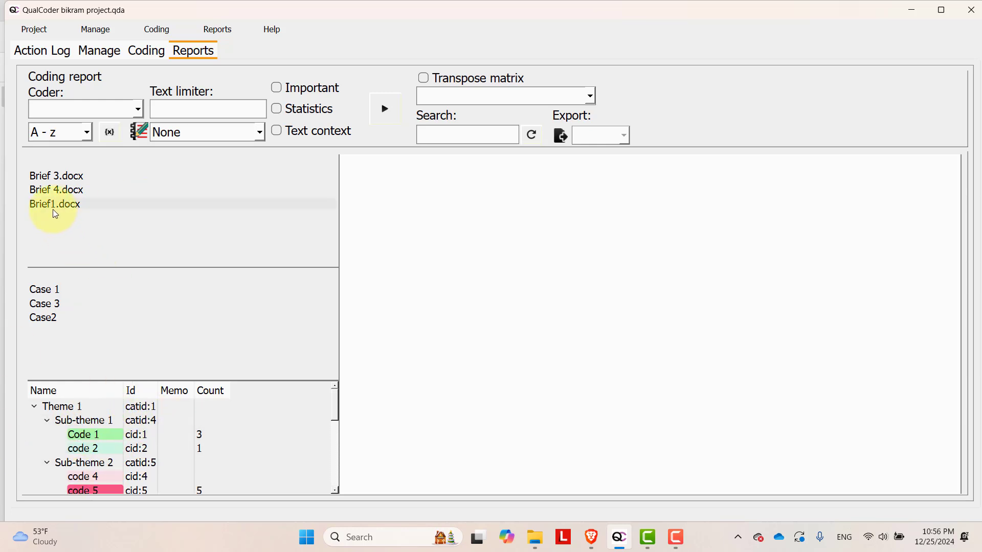
Select all three Brief files, all three cases and every code in the code tree.
click(55, 177)
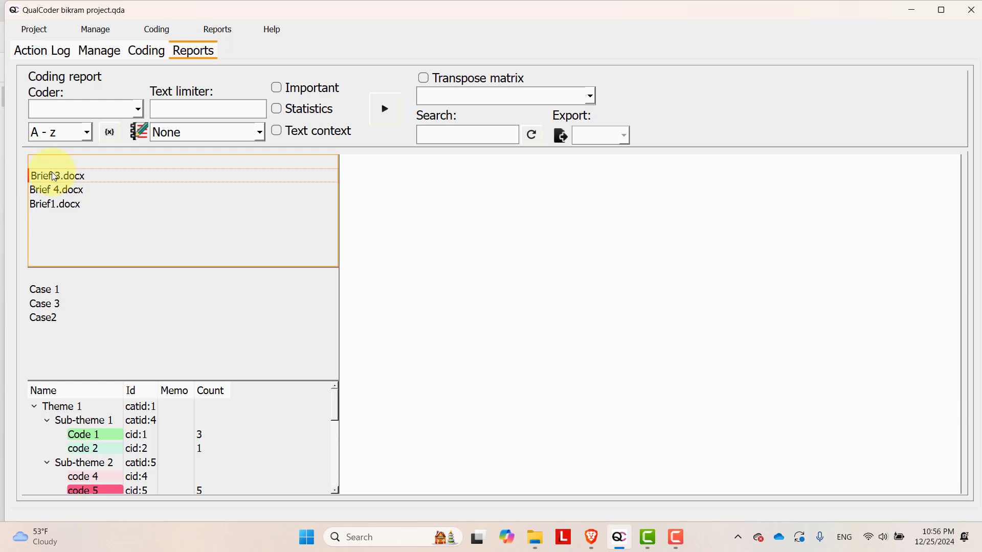
drag(55, 176, 90, 200)
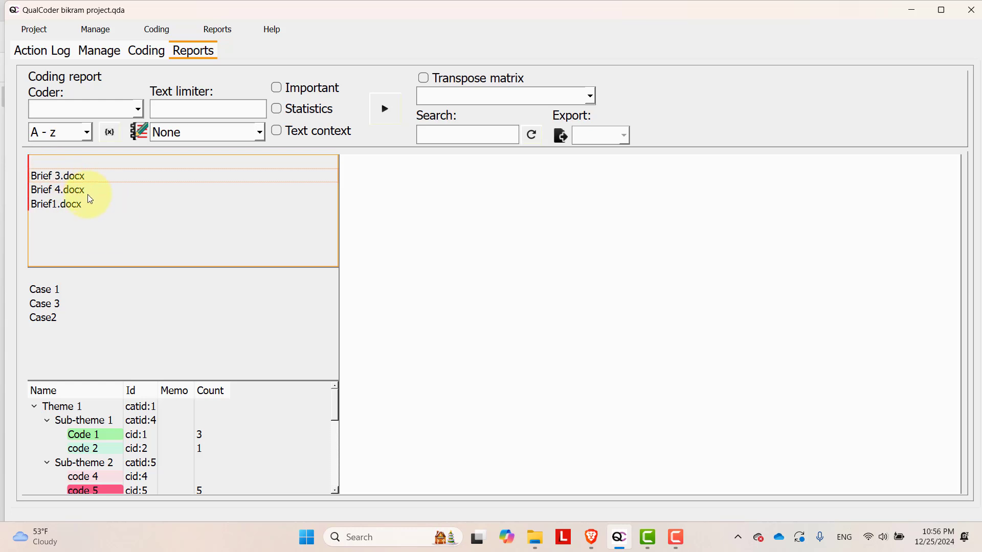
click(42, 289)
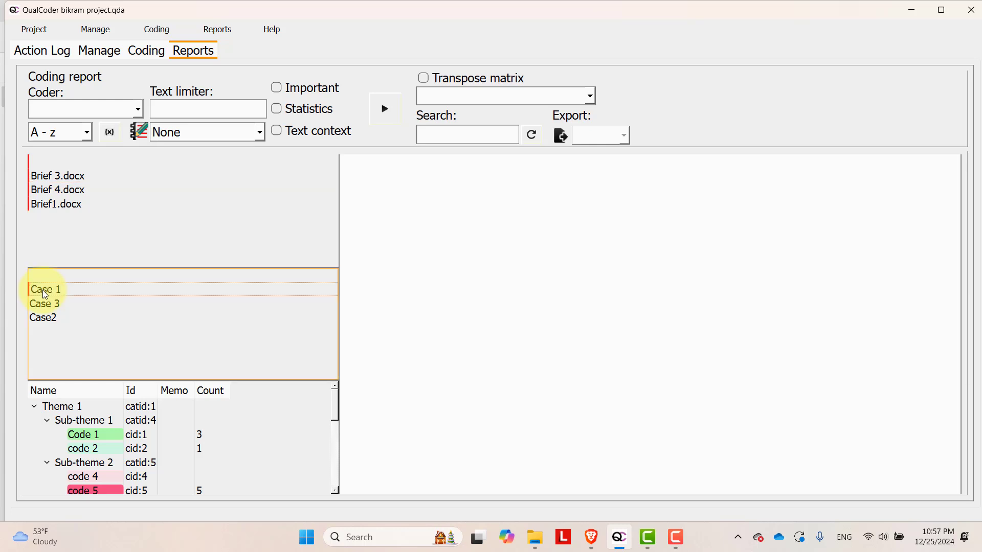
drag(81, 300, 109, 355)
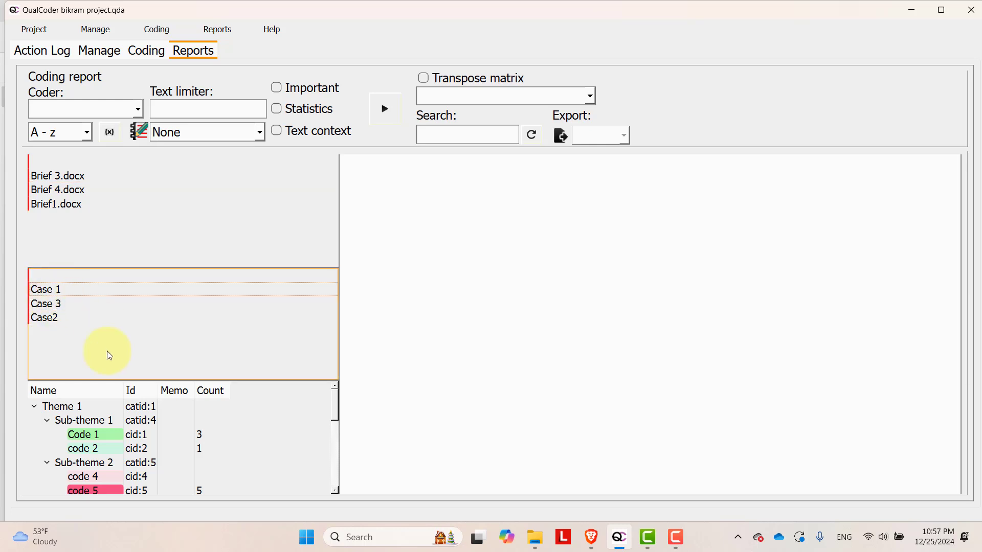
click(71, 410)
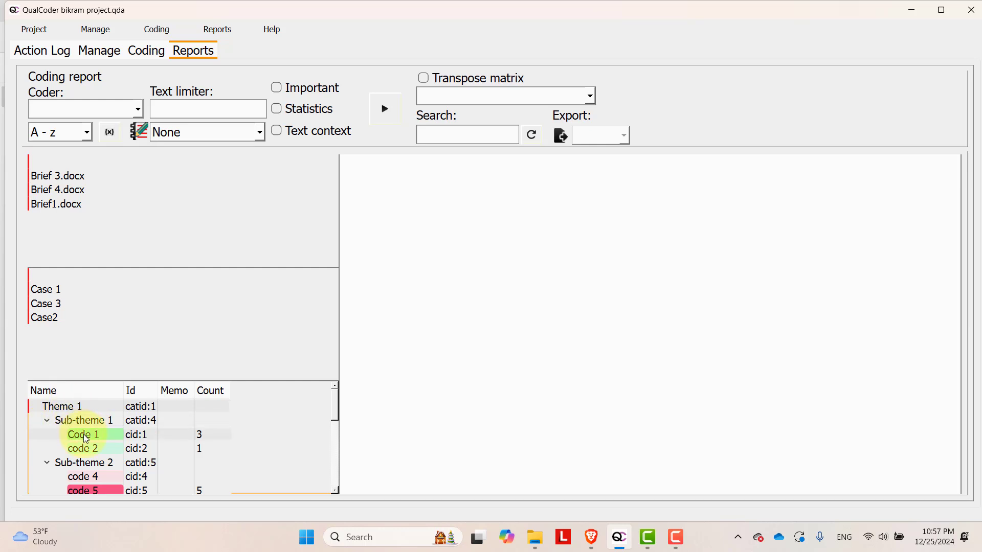
key(ctrl+a)
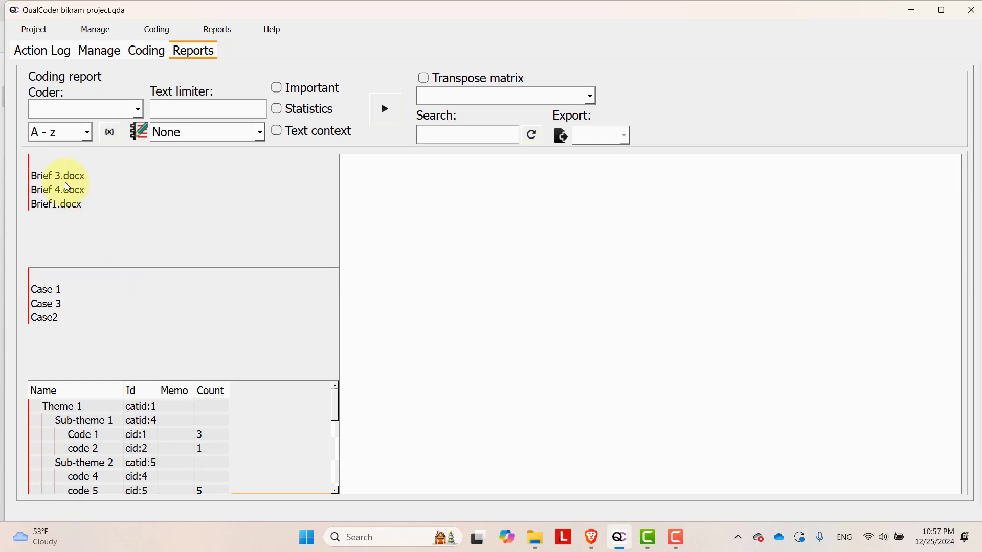
scroll(77, 435, down, 3)
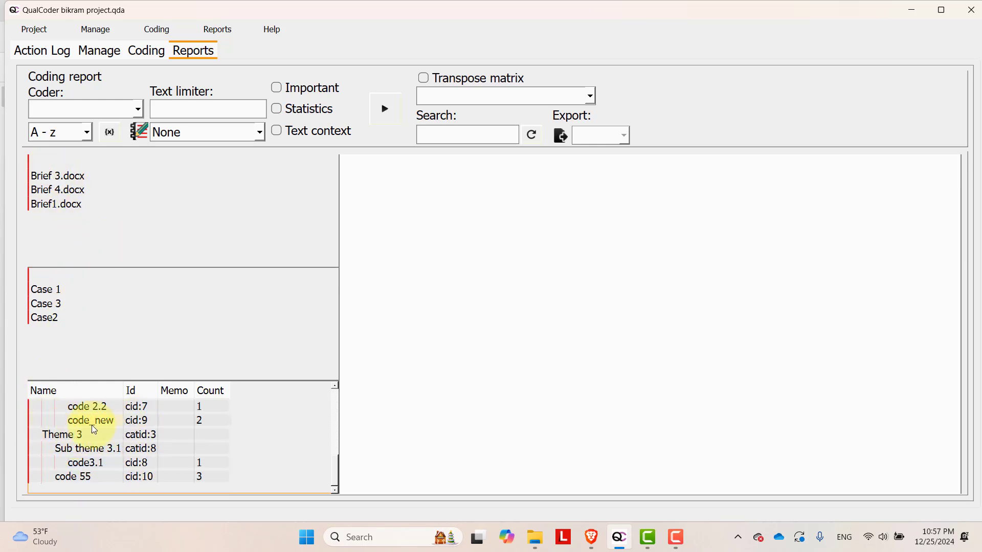
scroll(69, 420, up, 3)
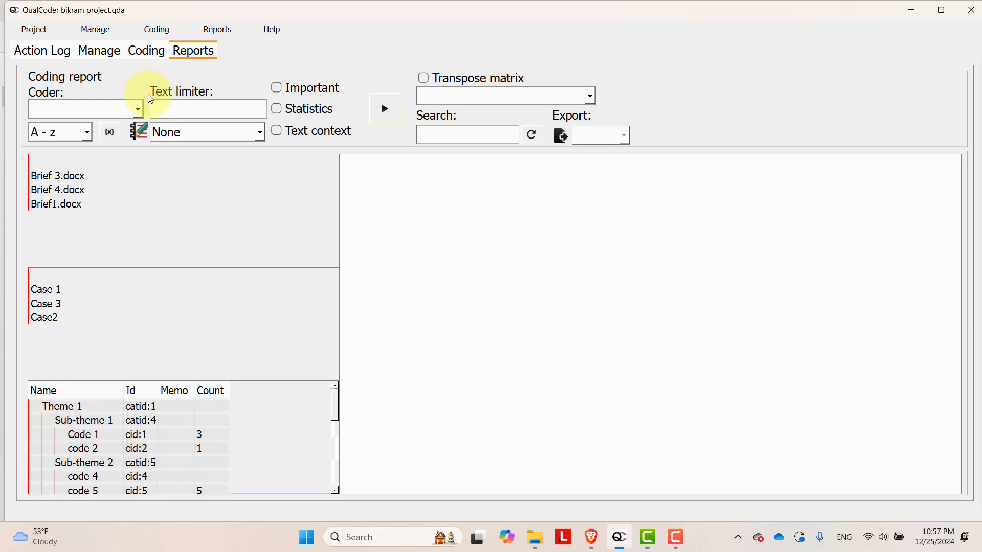
Filter the coding report to the second coder and run it, covering 10 of 10 codes and 3 files.
click(140, 109)
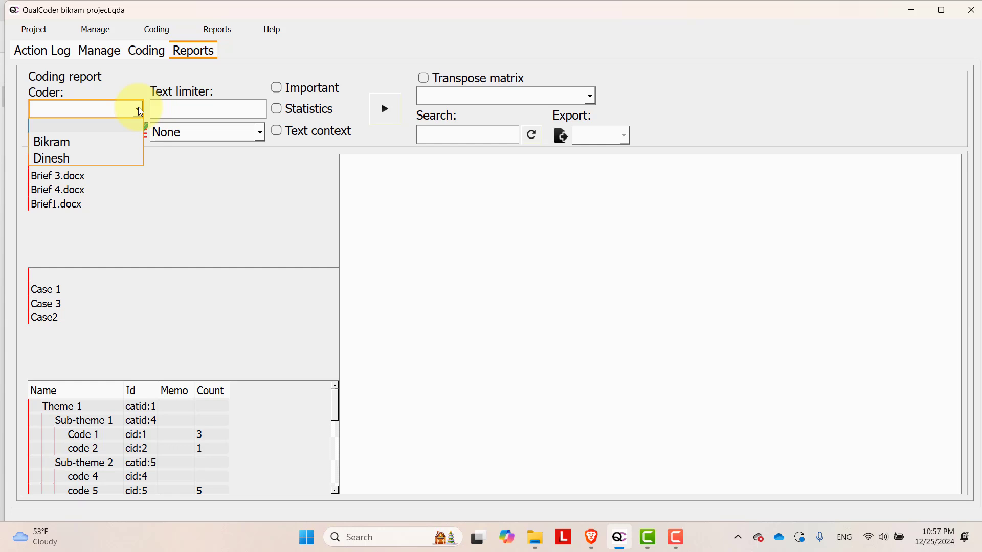
click(66, 158)
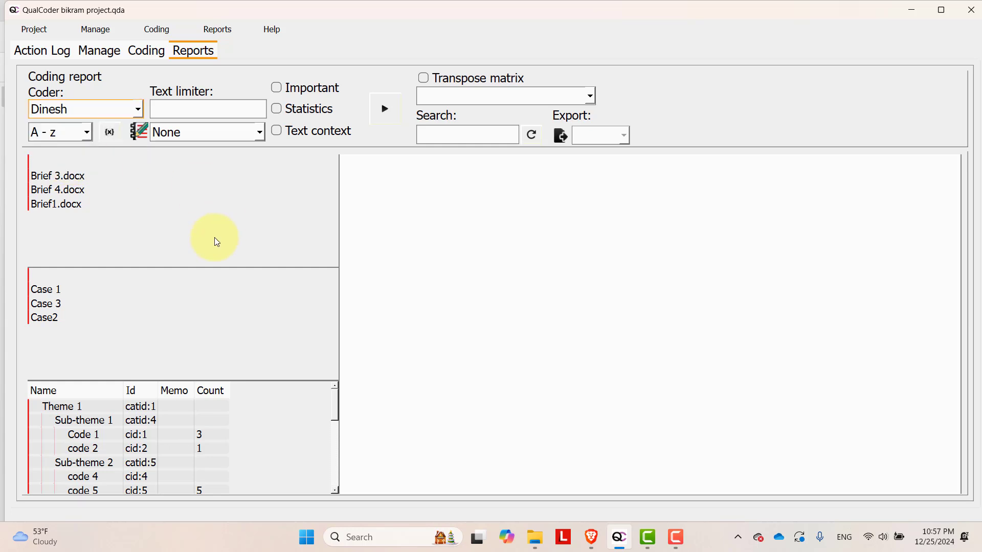
mouse_move(216, 182)
click(398, 113)
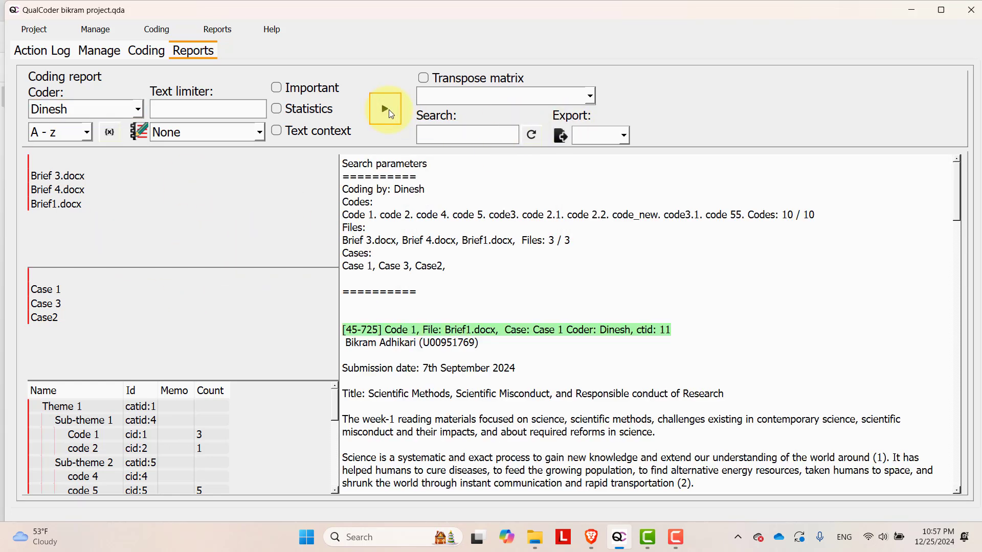
scroll(468, 318, down, 5)
scroll(468, 319, up, 5)
scroll(468, 318, down, 5)
scroll(468, 319, up, 4)
scroll(468, 318, up, 1)
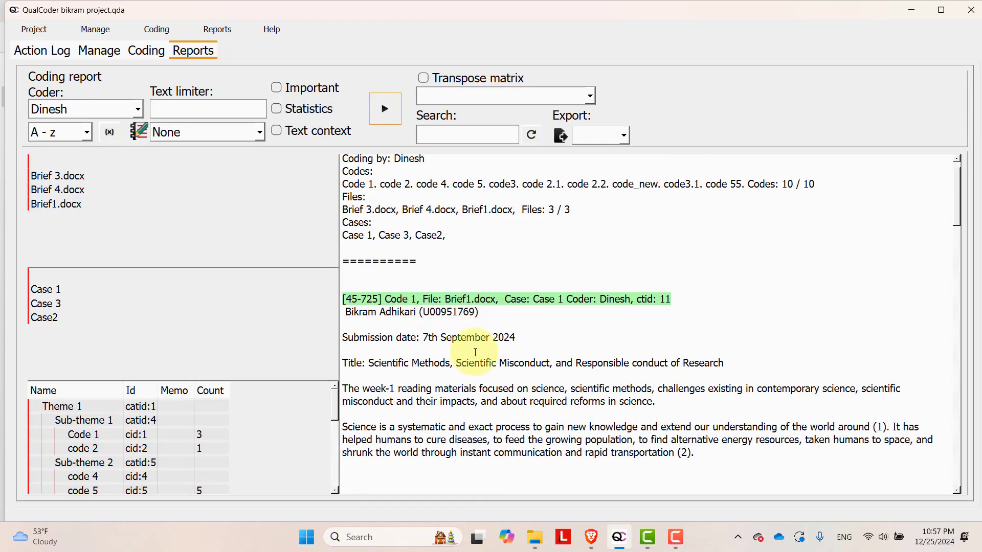
scroll(463, 343, down, 10)
scroll(475, 352, down, 5)
scroll(475, 353, up, 15)
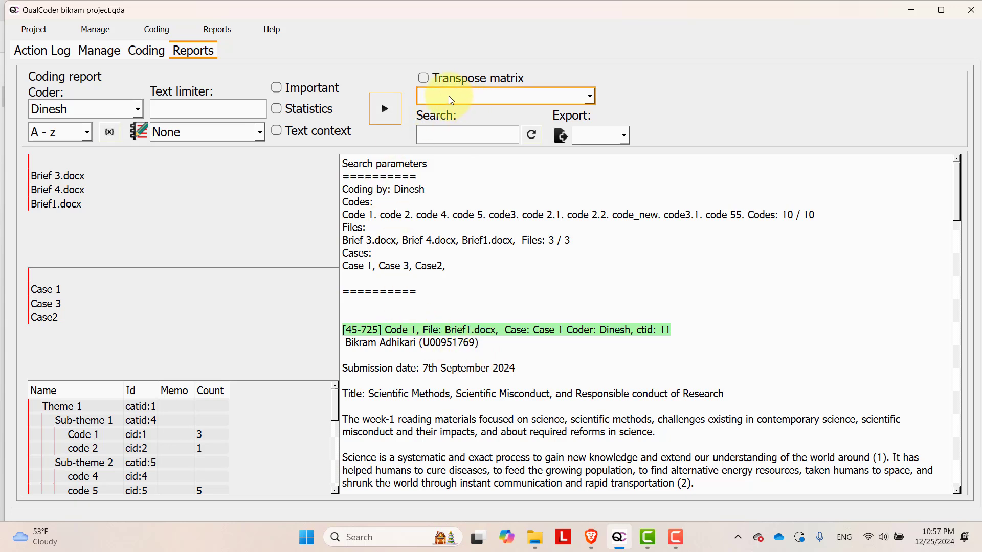
Generate a Categories by case matrix of themes against Cases 1–3, then enable Transpose matrix.
click(591, 97)
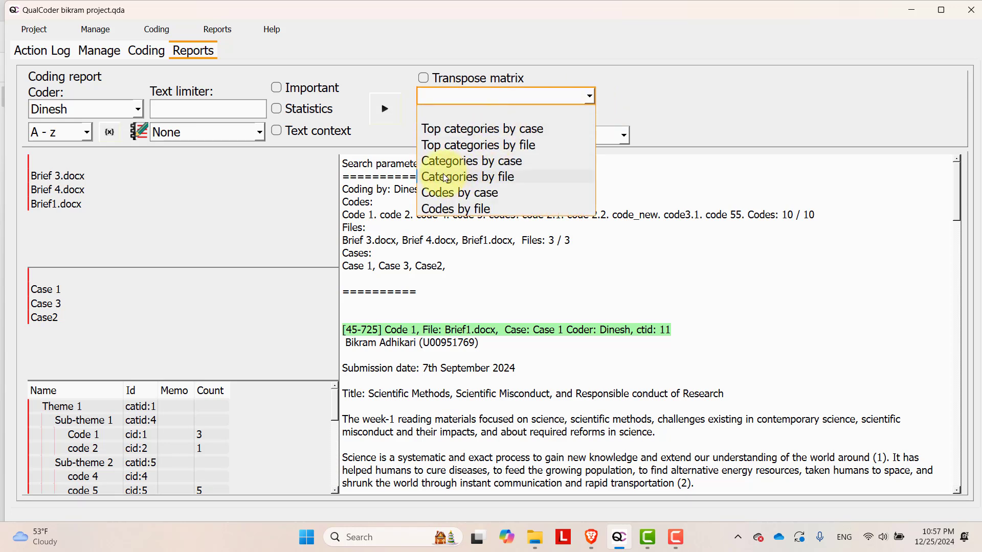
click(481, 161)
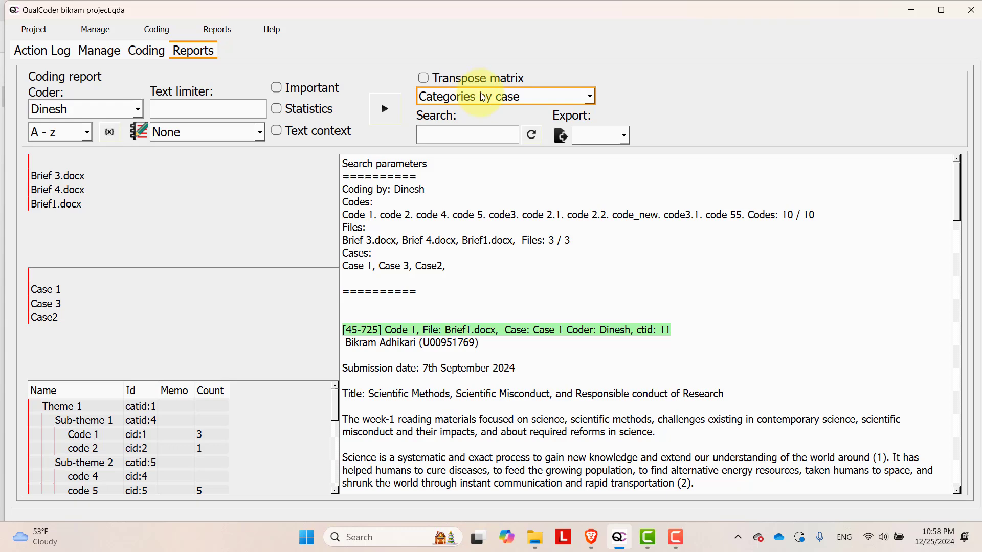
click(386, 119)
scroll(794, 278, right, 5)
scroll(798, 280, left, 3)
scroll(798, 281, left, 2)
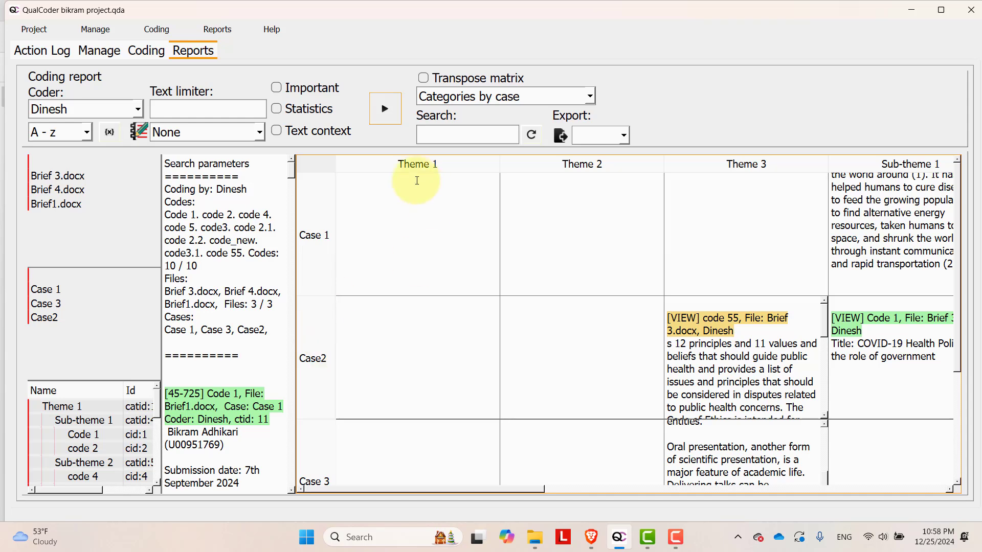
scroll(614, 199, right, 4)
scroll(862, 241, left, 4)
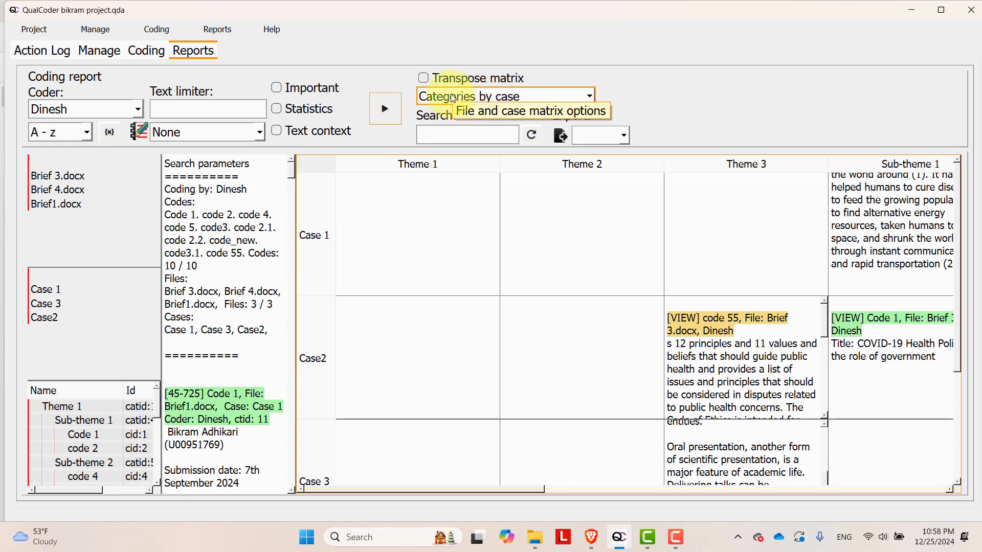
click(423, 78)
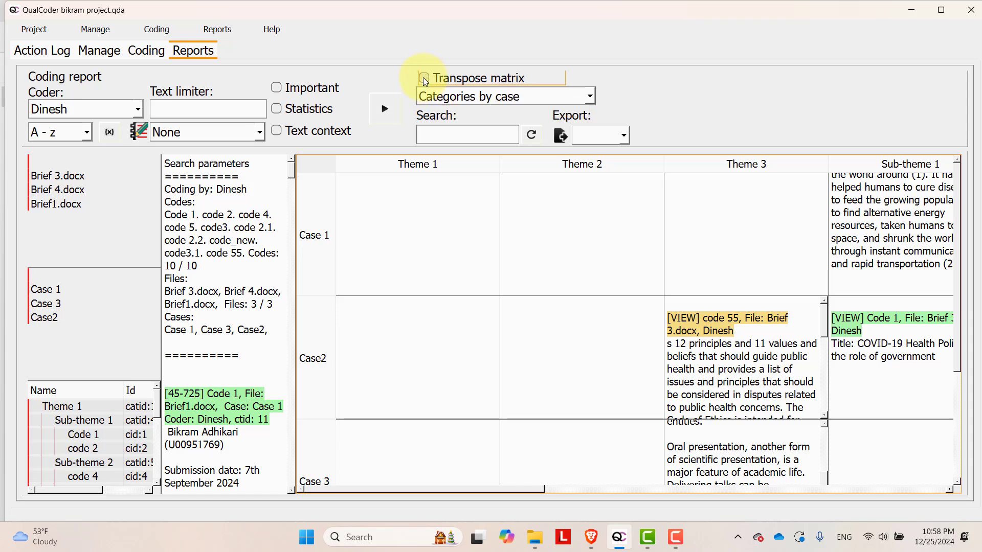
Rerun the categories-by-case matrix with transposing applied.
click(386, 110)
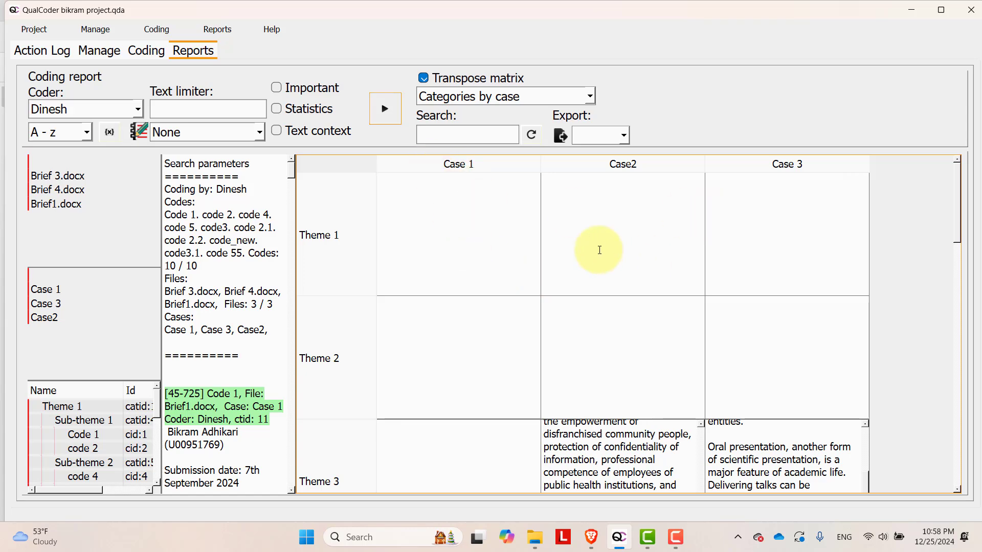
scroll(351, 309, down, 5)
scroll(351, 310, up, 5)
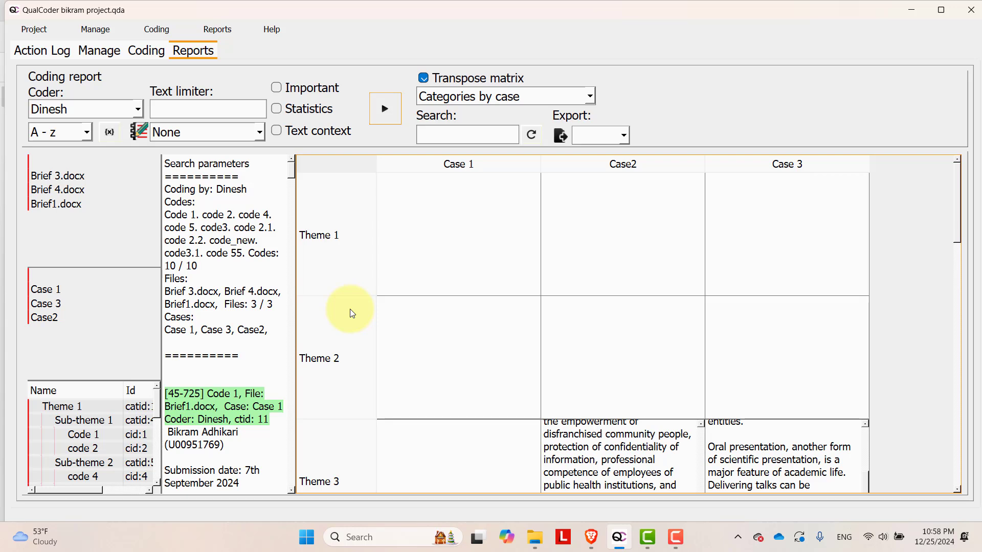
Rebuild the matrix as Categories by file across the three Brief documents, then disable Transpose matrix.
click(591, 96)
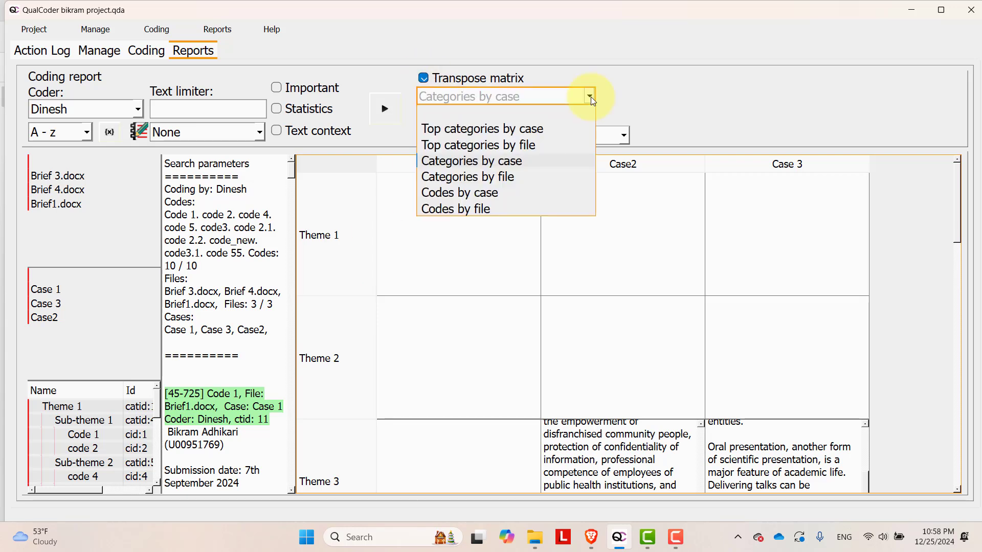
click(499, 176)
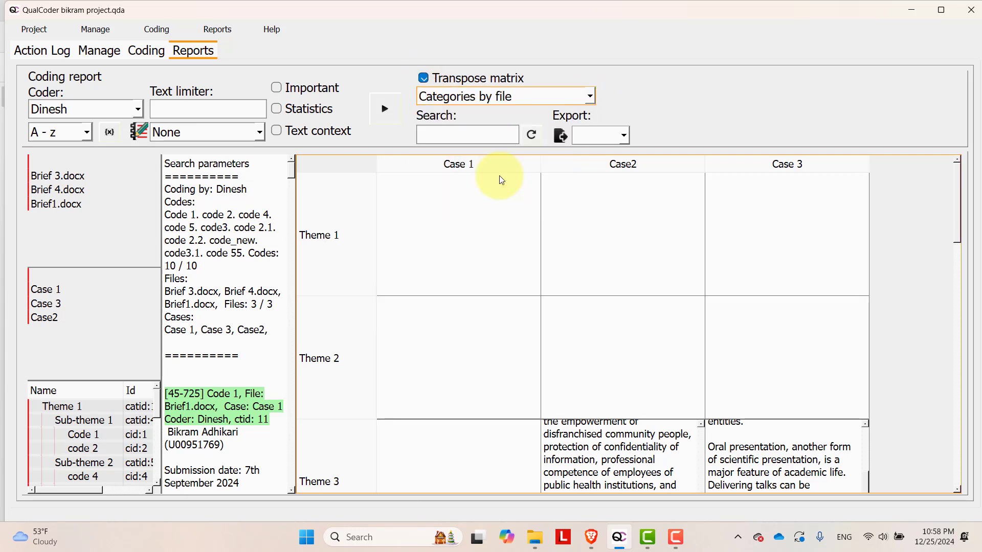
click(385, 109)
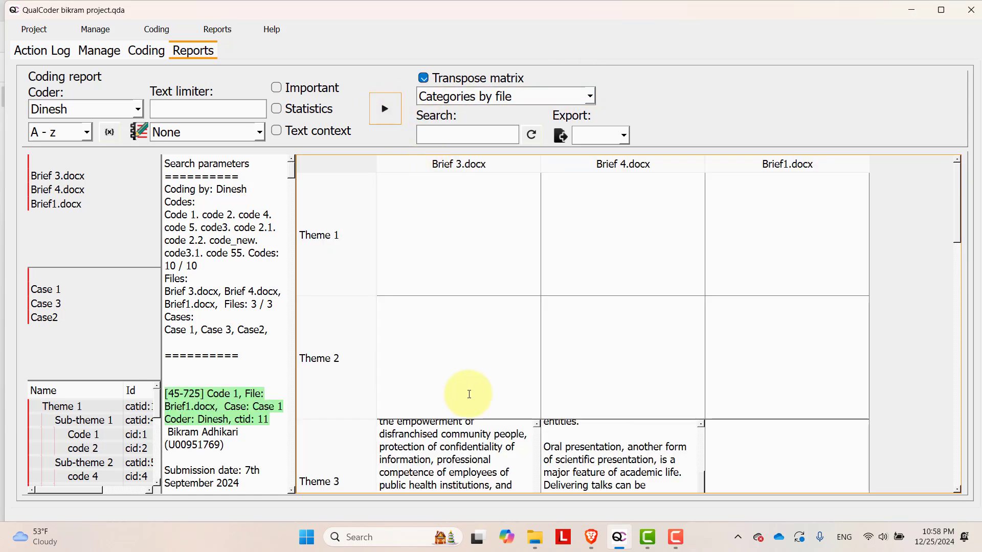
scroll(469, 395, down, 5)
scroll(469, 394, up, 5)
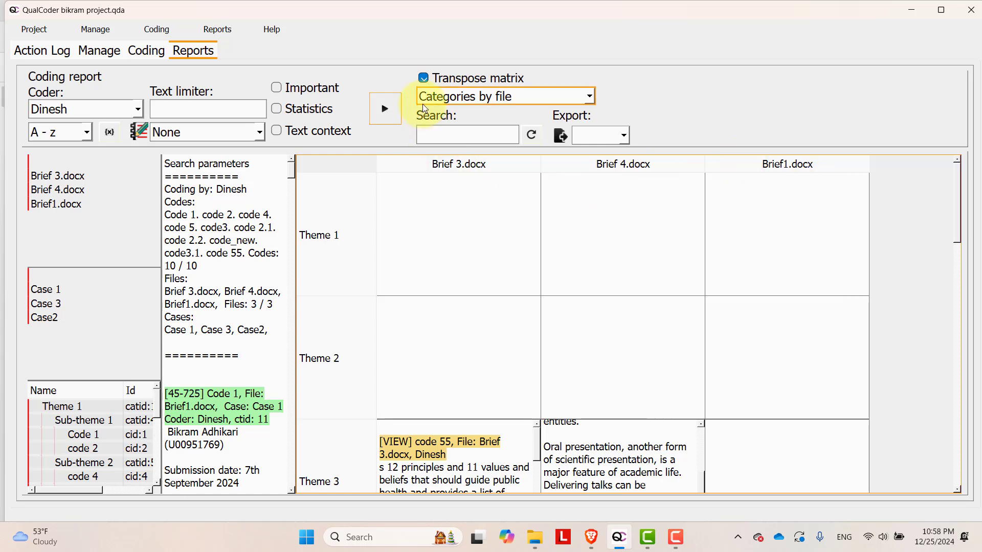
click(424, 83)
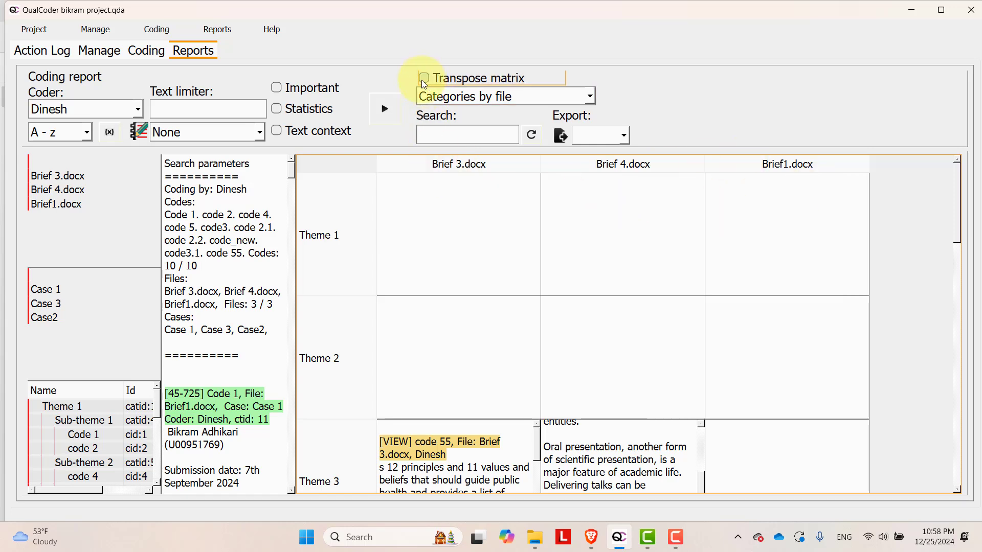
Rebuild the matrix as Codes by case, showing Code 1, code 2, code 4 and code 5 against the three cases.
click(386, 109)
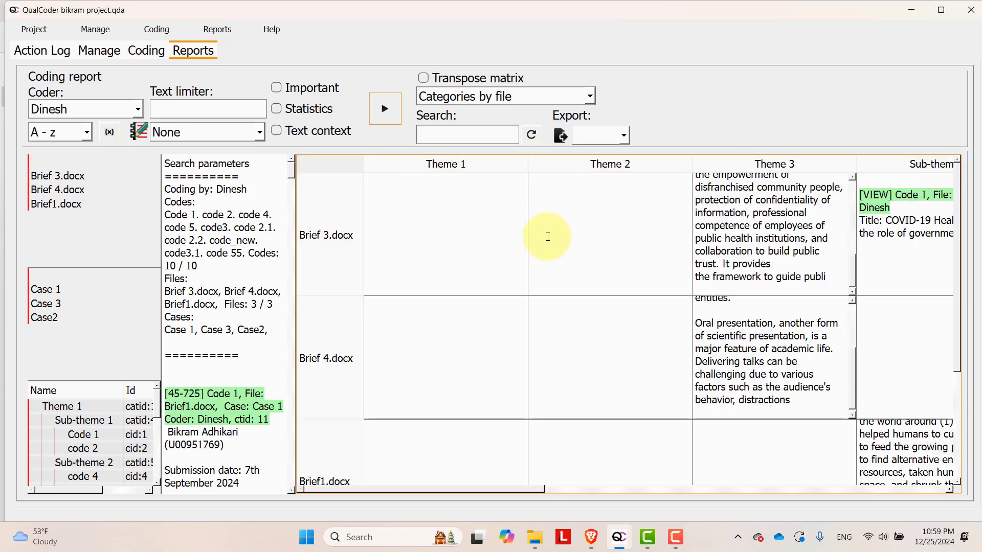
click(591, 97)
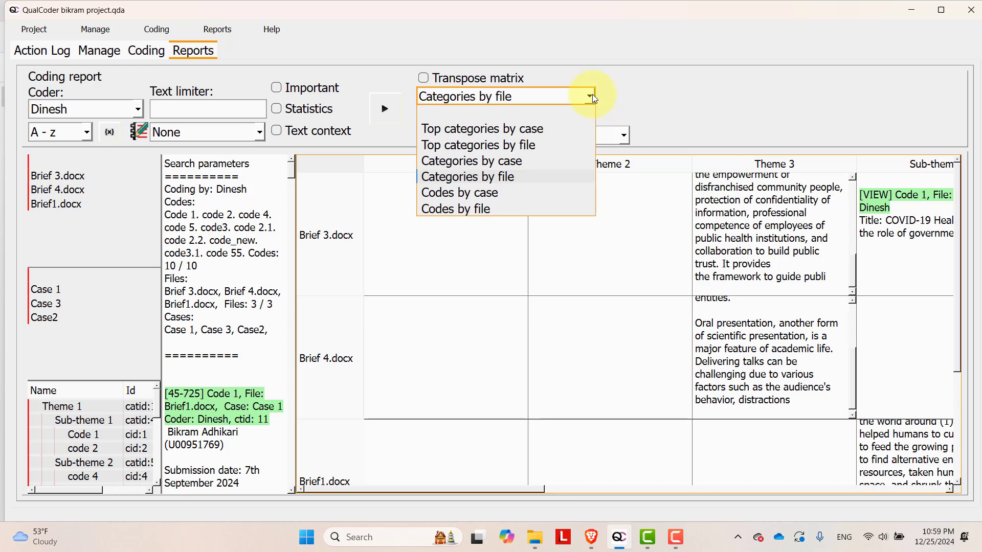
click(444, 197)
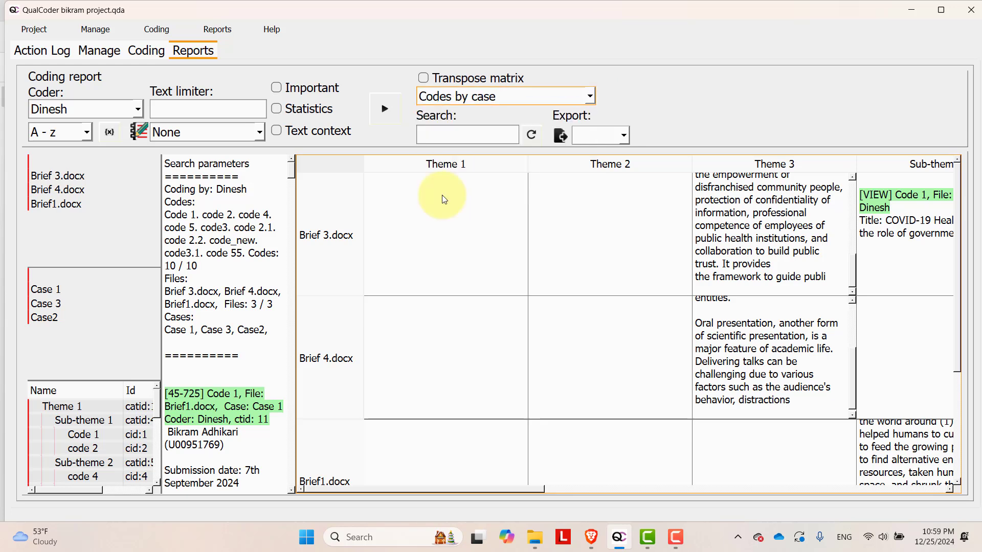
click(388, 113)
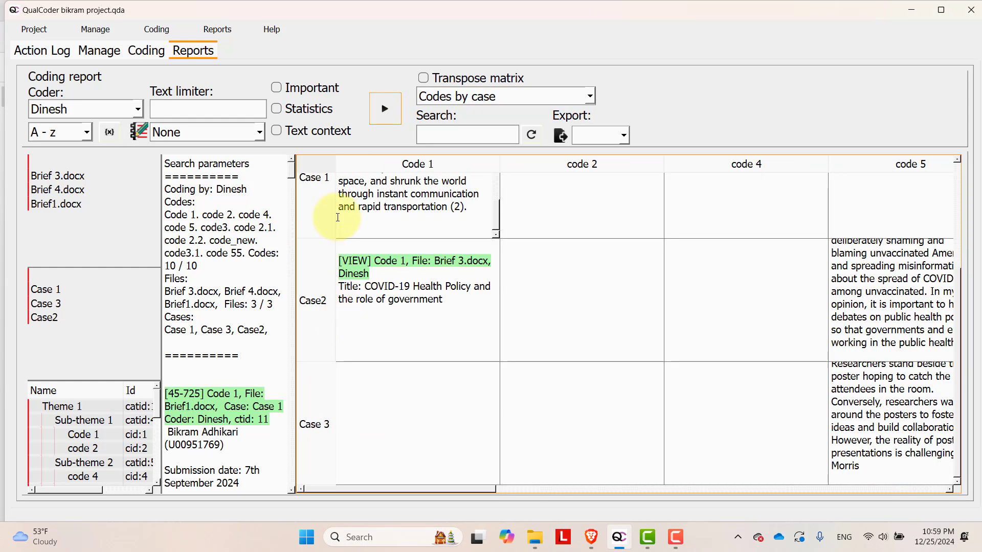
scroll(337, 215, up, 5)
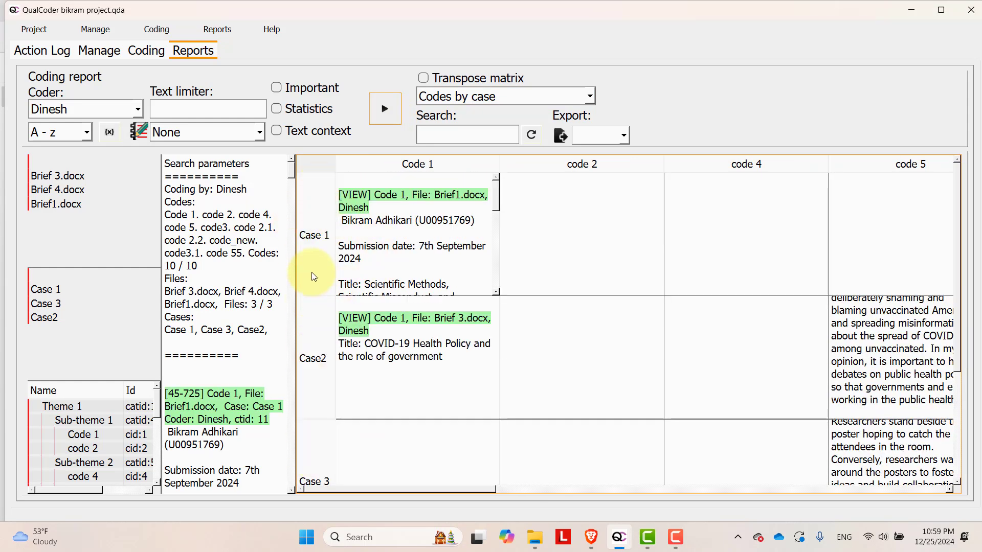
scroll(686, 292, right, 5)
scroll(686, 291, left, 5)
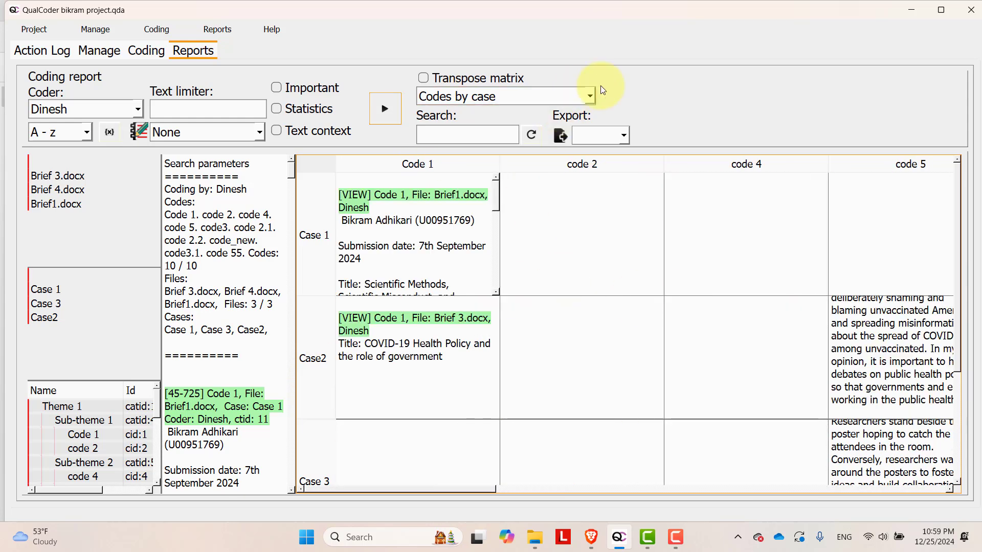
click(591, 95)
click(591, 95)
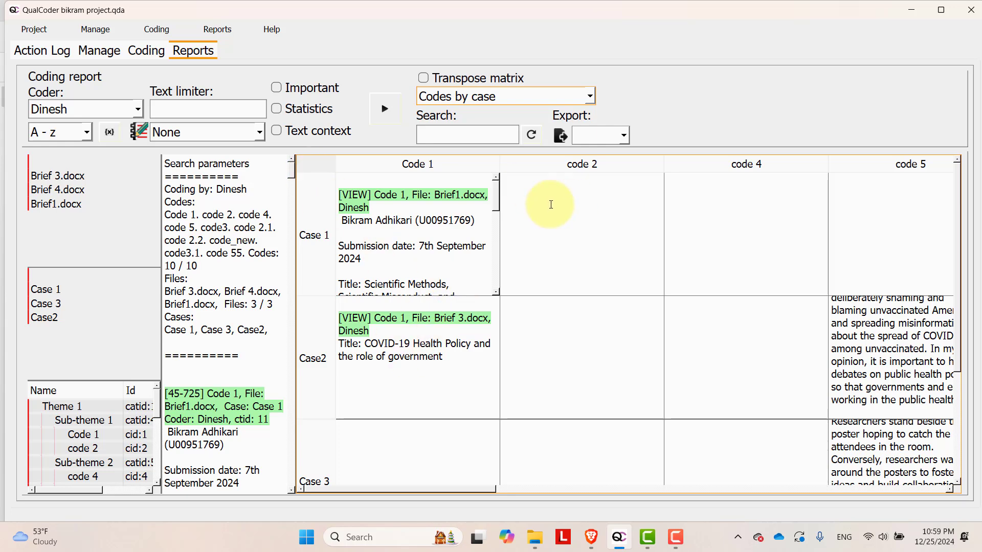
click(624, 137)
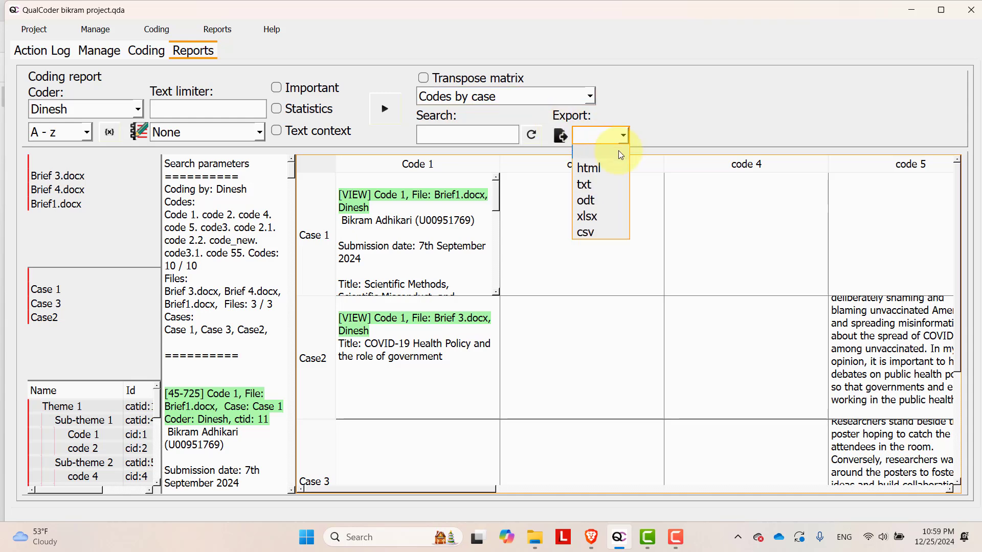
Export the report as report1.xlsx into C:\bikram project.qda.
click(593, 214)
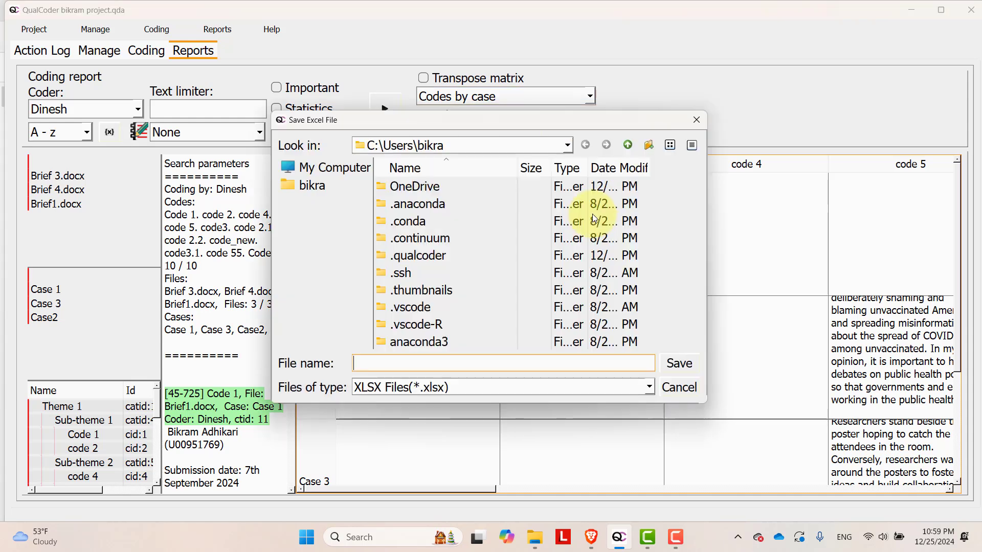
click(322, 168)
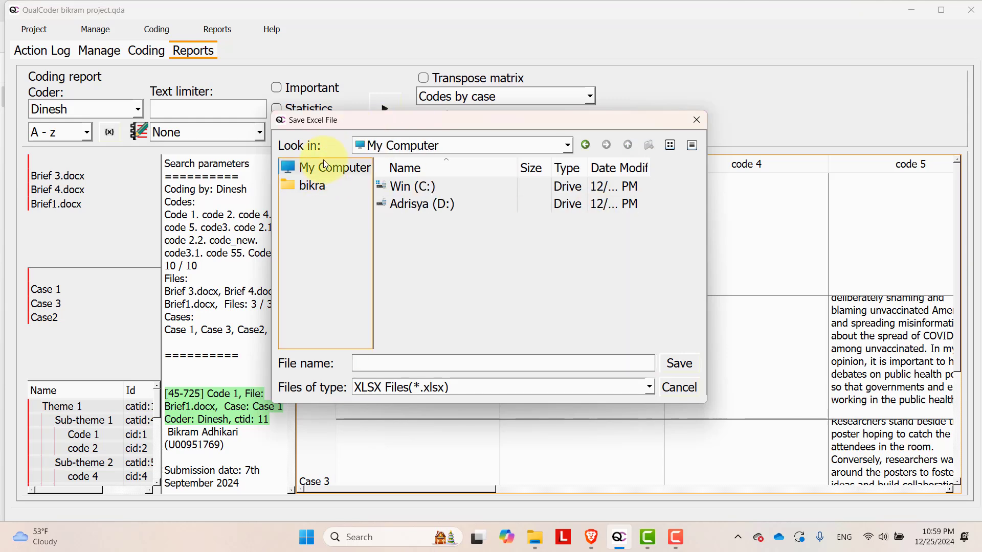
double_click(411, 187)
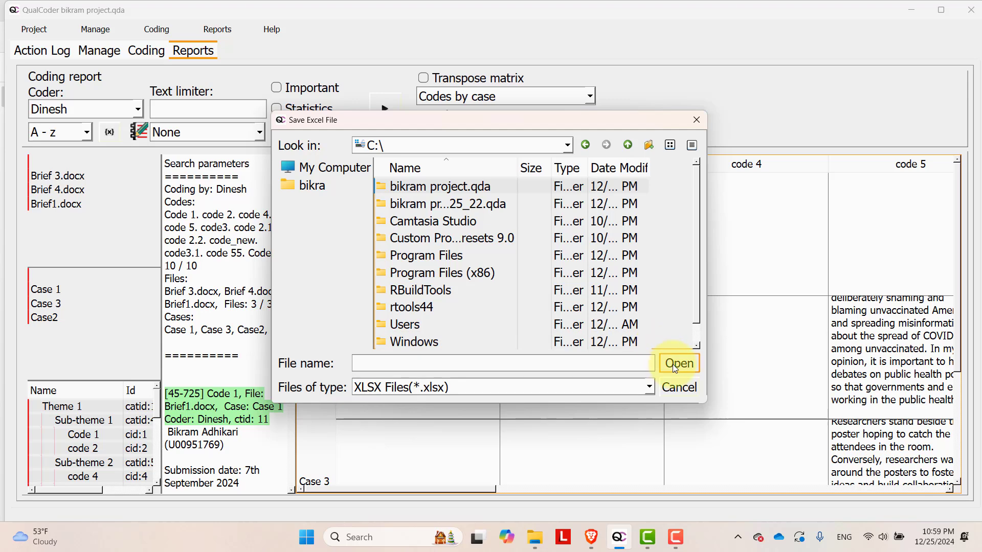
click(675, 366)
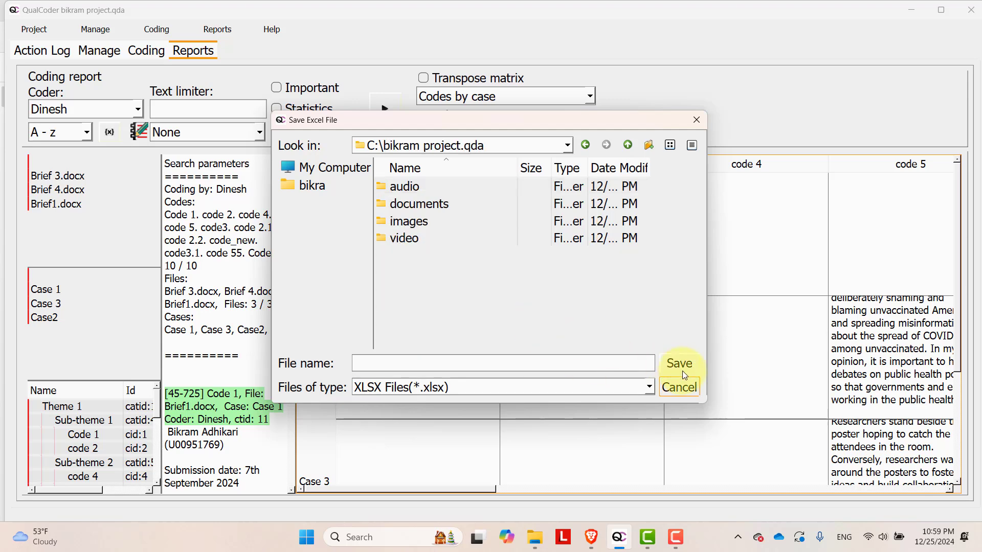
click(477, 355)
text(report1)
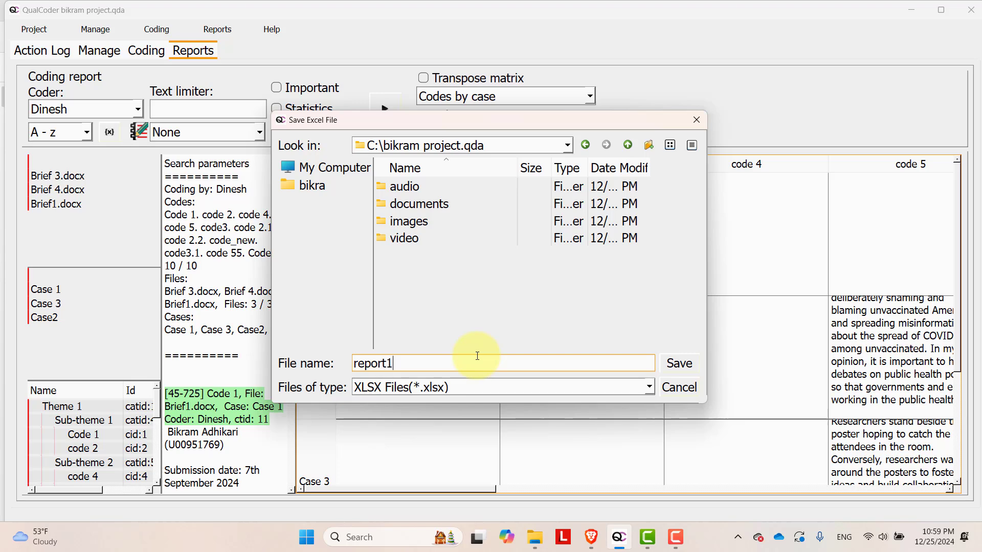
click(673, 362)
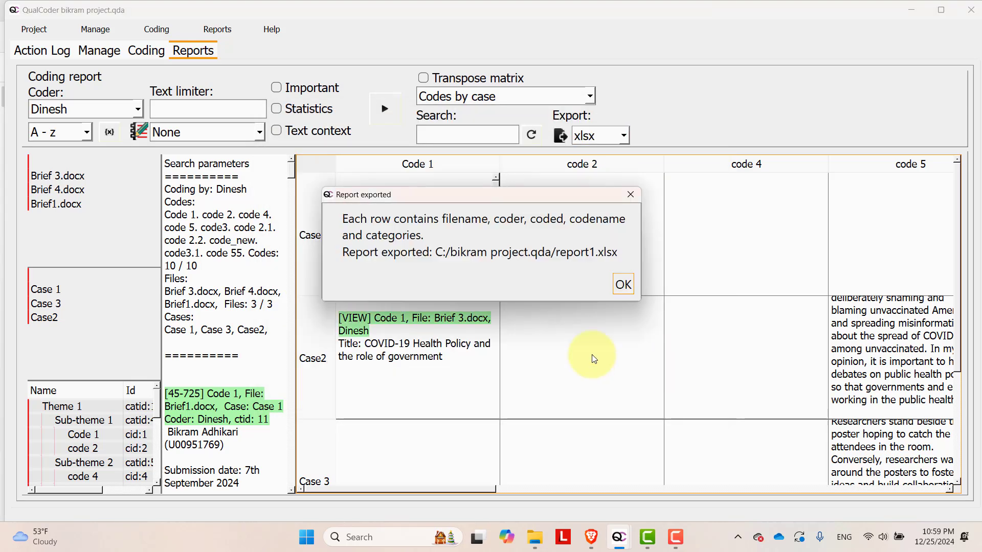
click(622, 287)
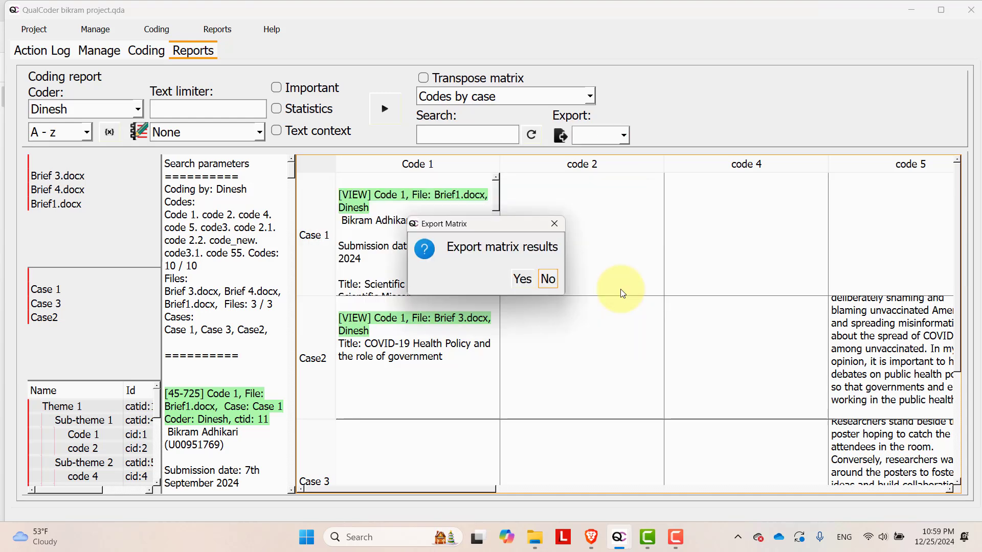
Also export the matrix as Report_matrix.xlsx into the same folder.
click(520, 279)
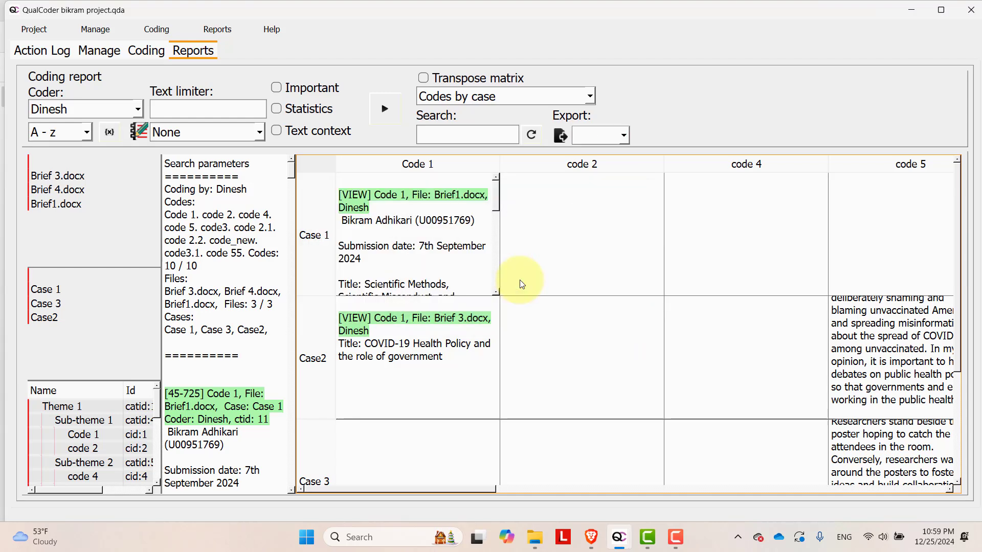
click(395, 303)
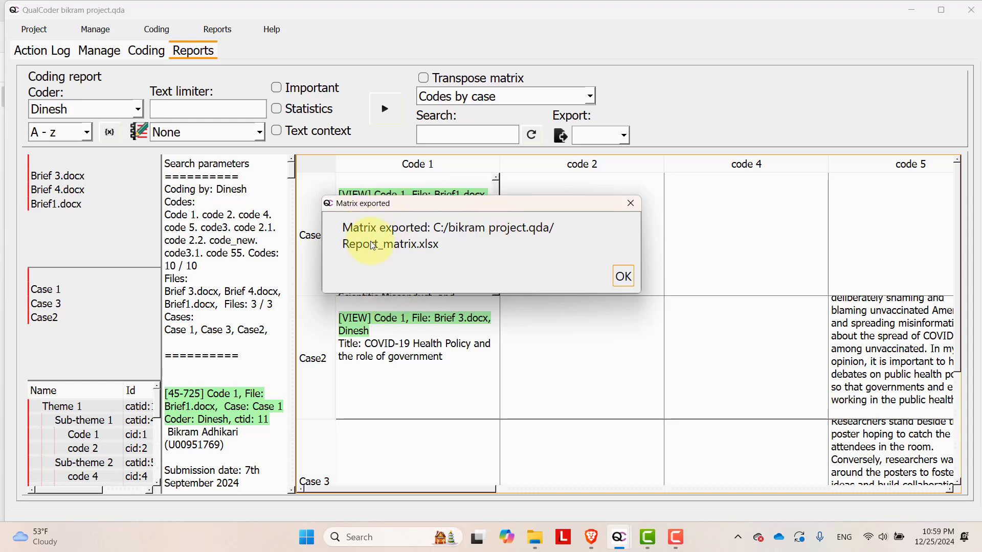
click(623, 277)
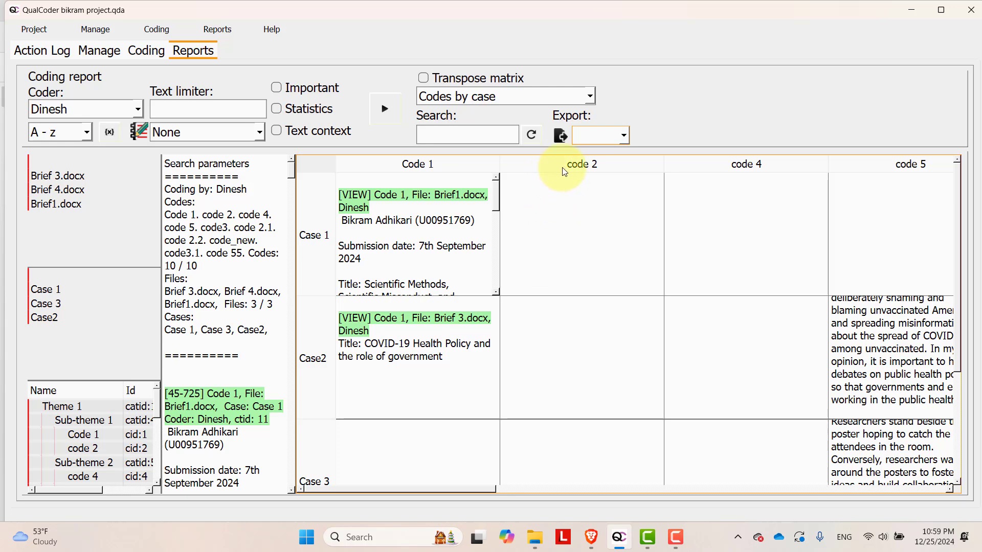
Rebuild the matrix as Codes by file, transposed so codes are rows and the Brief files are columns.
click(624, 136)
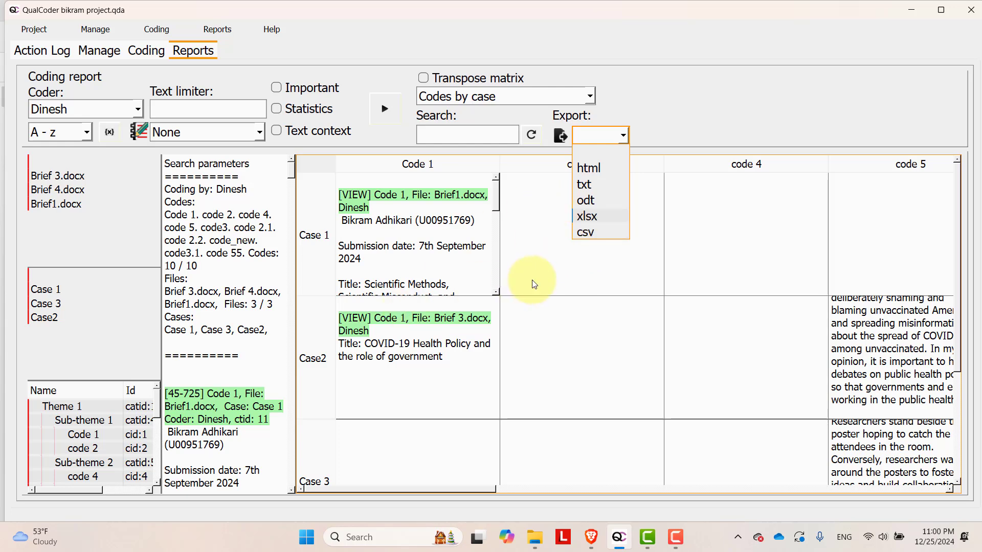
click(548, 279)
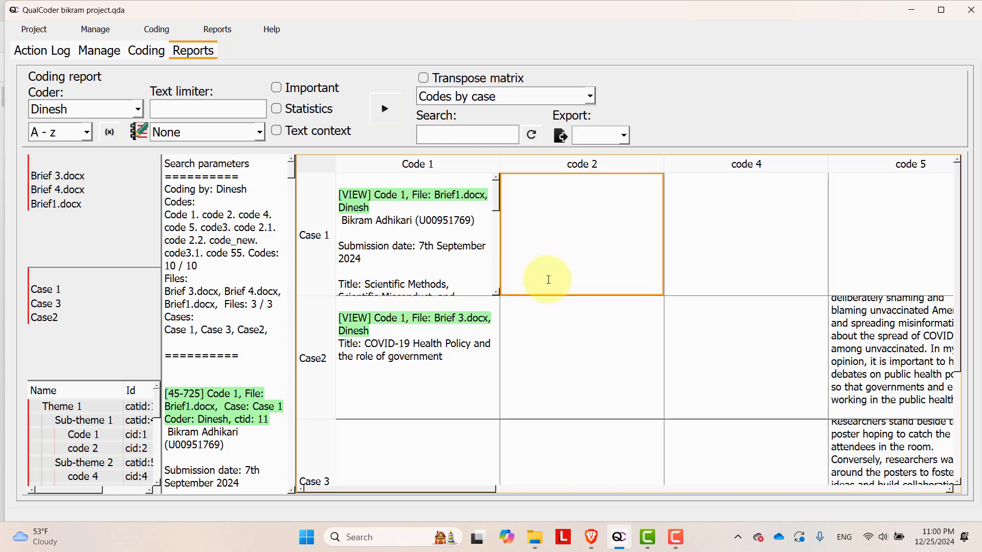
click(502, 101)
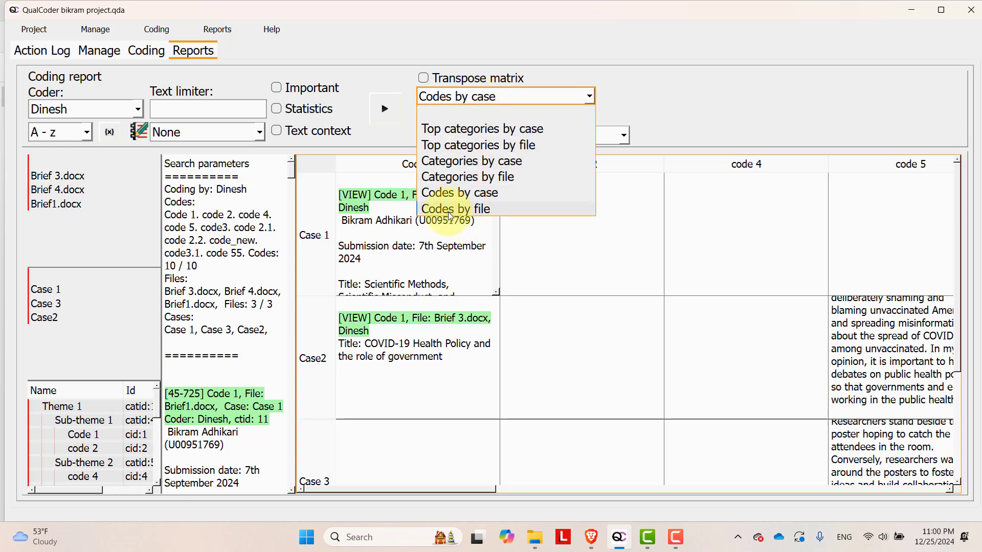
click(454, 210)
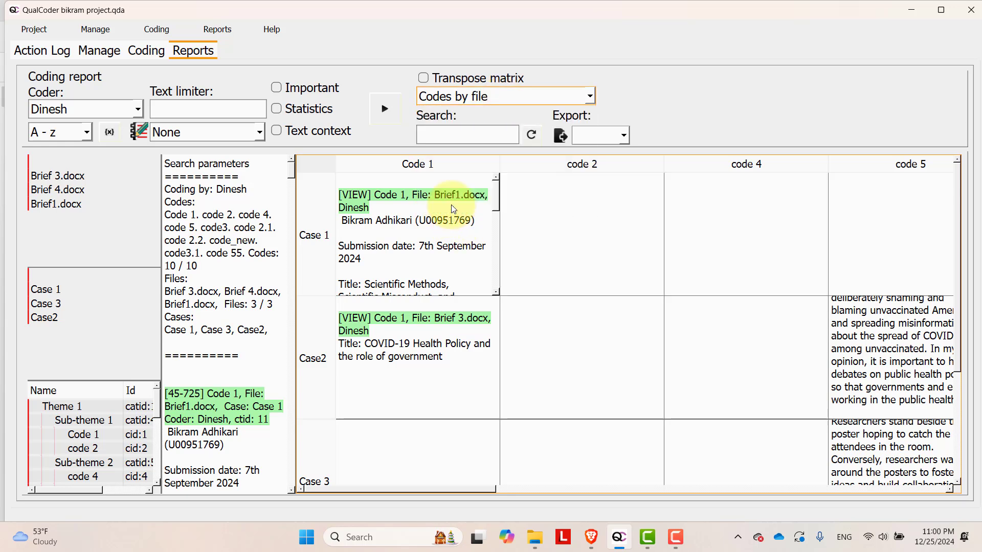
click(424, 78)
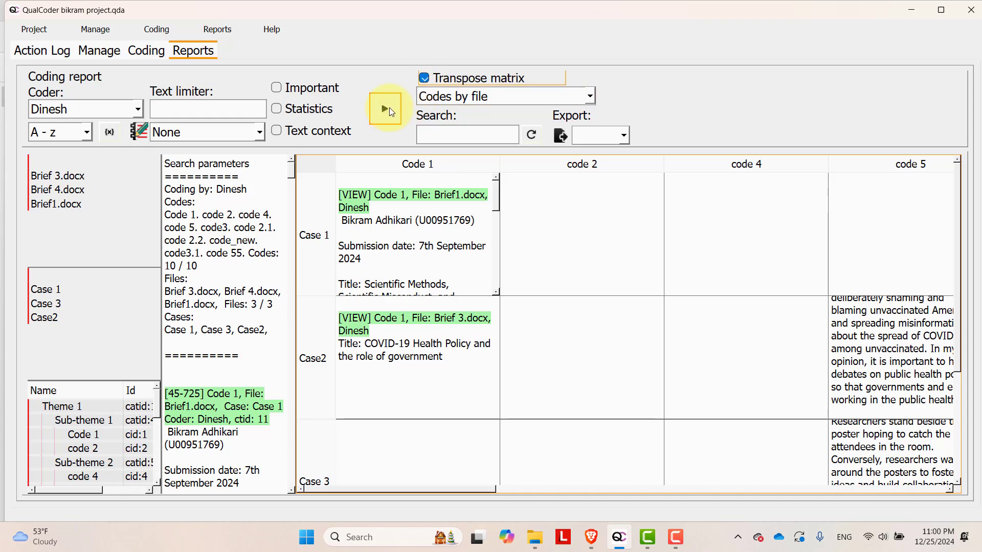
click(387, 110)
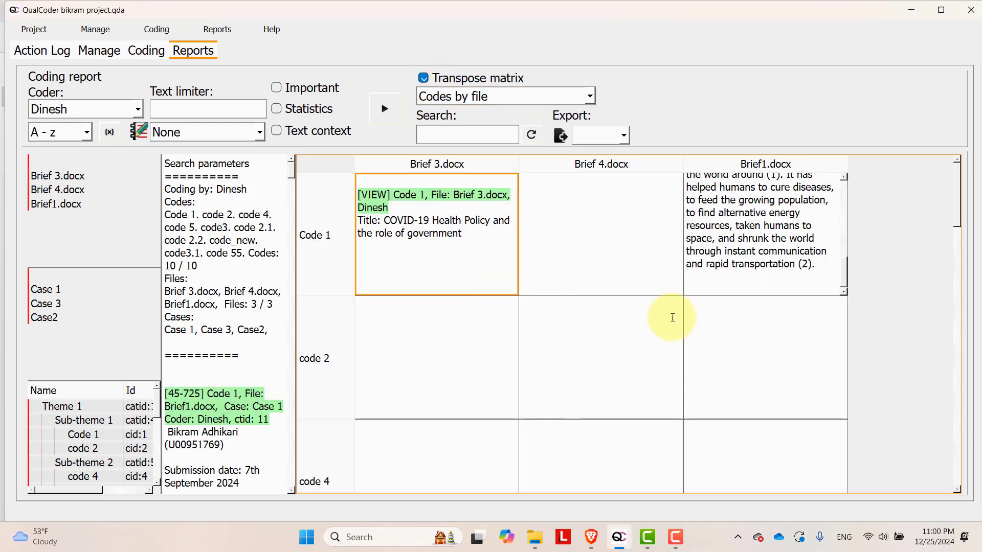
Export the report as report_csv.csv and its matrix as Report_matrix_0.xlsx.
click(622, 134)
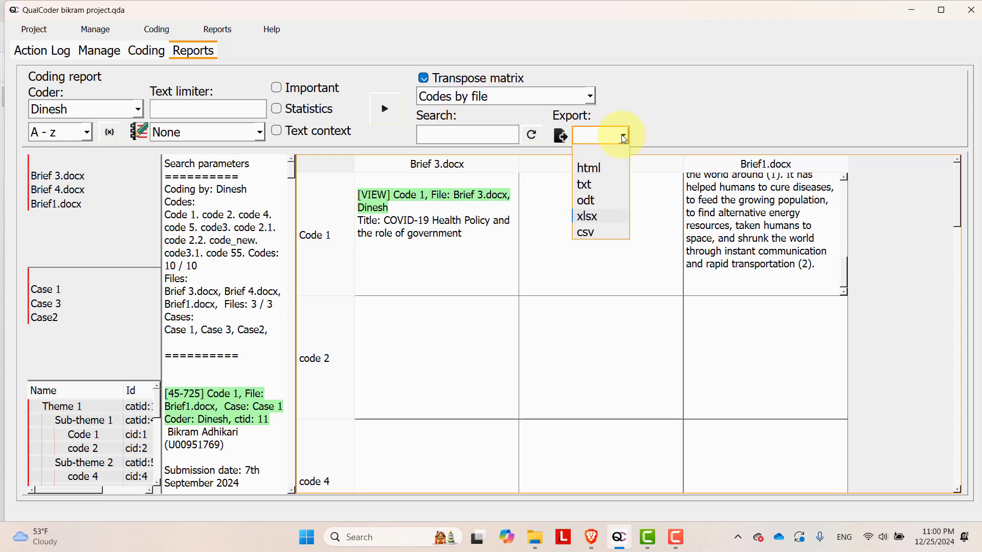
click(585, 234)
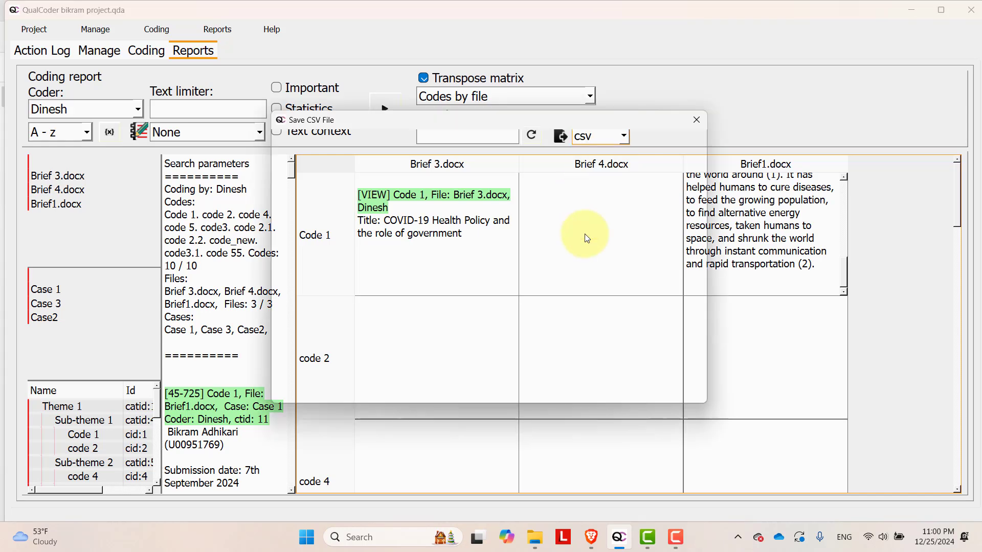
click(411, 362)
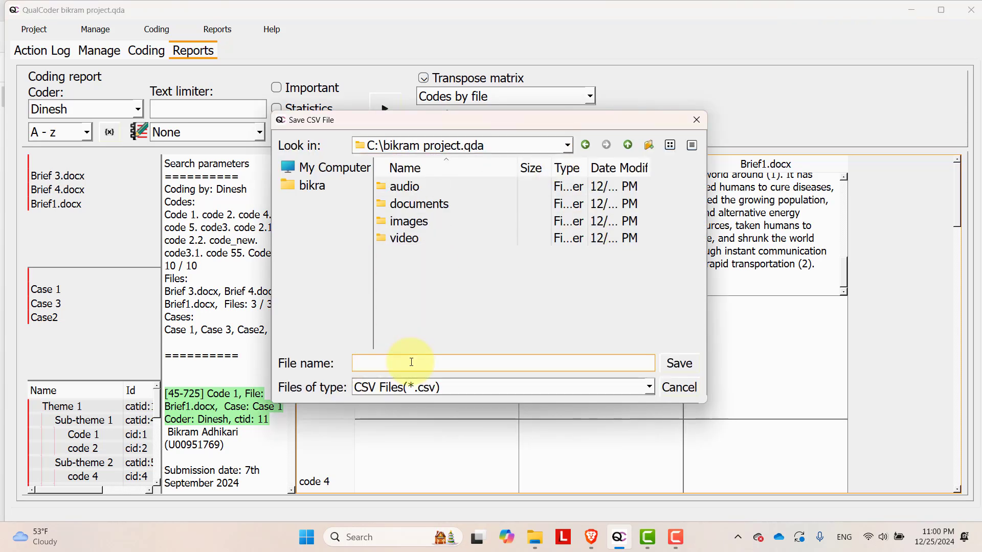
text(report_csv)
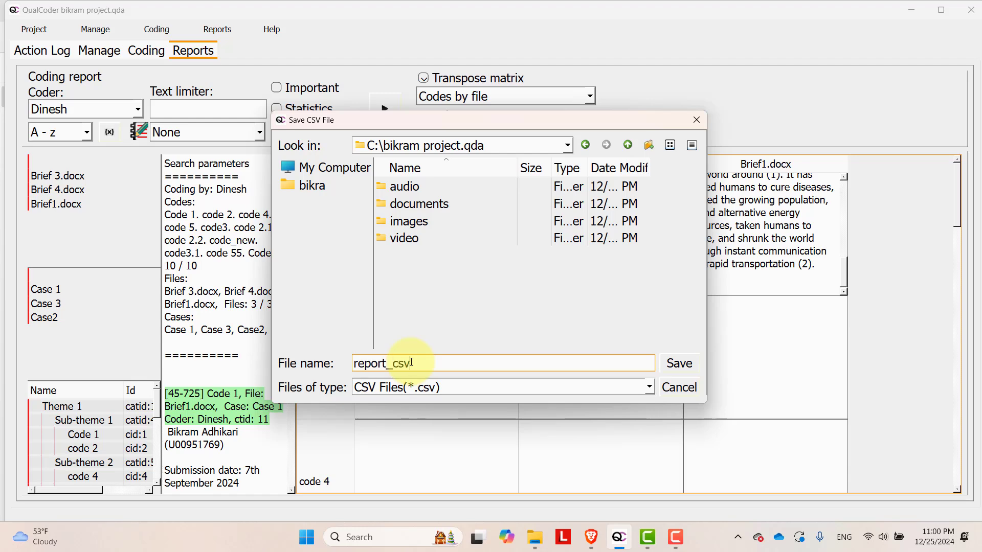
click(679, 364)
click(622, 268)
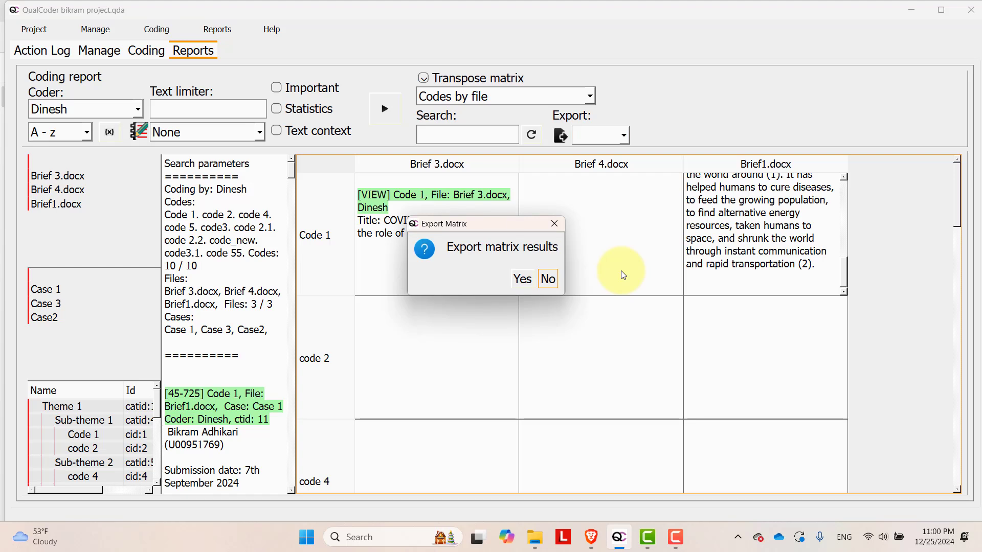
click(526, 281)
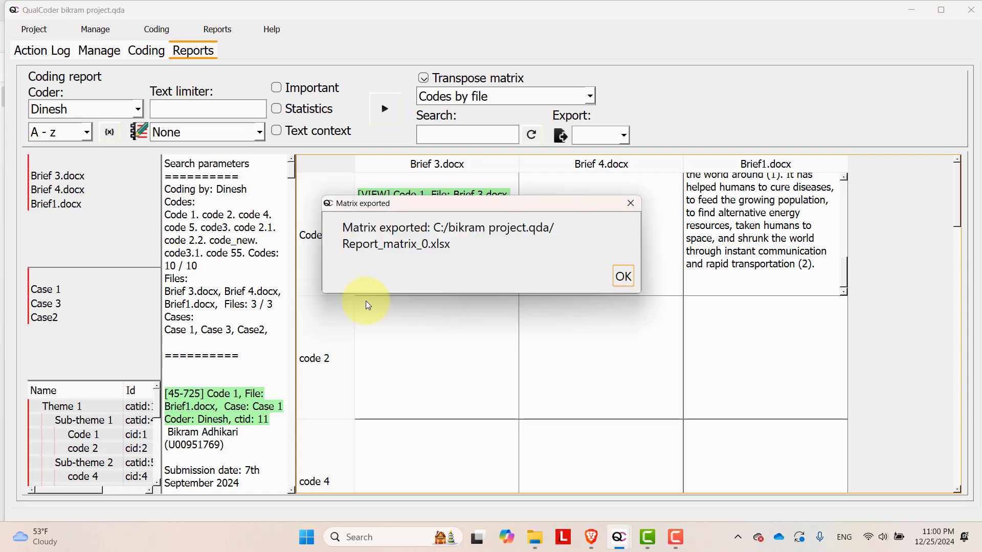
click(624, 277)
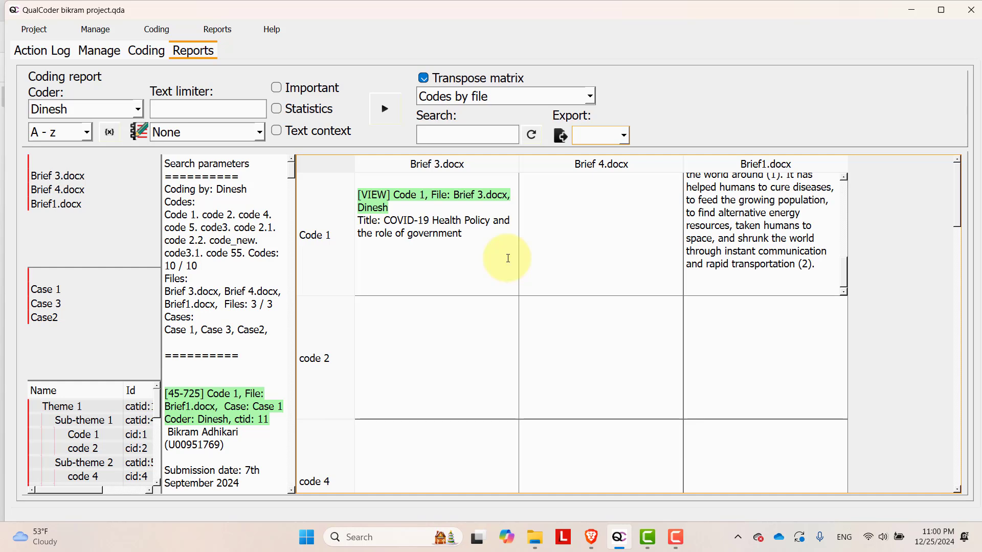
Scroll through the lower code rows of the matrix, then bring up the Reports menu.
scroll(441, 394, down, 3)
scroll(450, 394, up, 4)
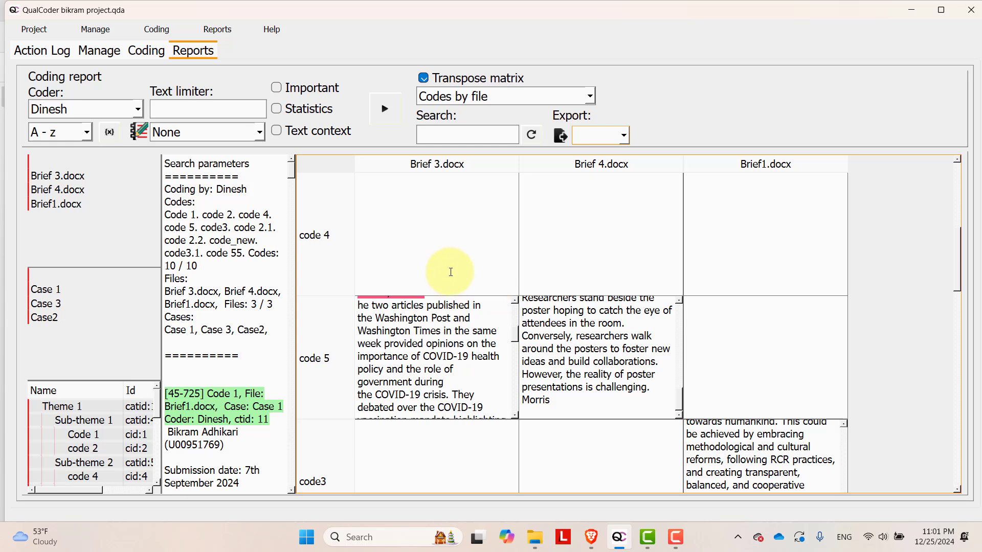
click(224, 31)
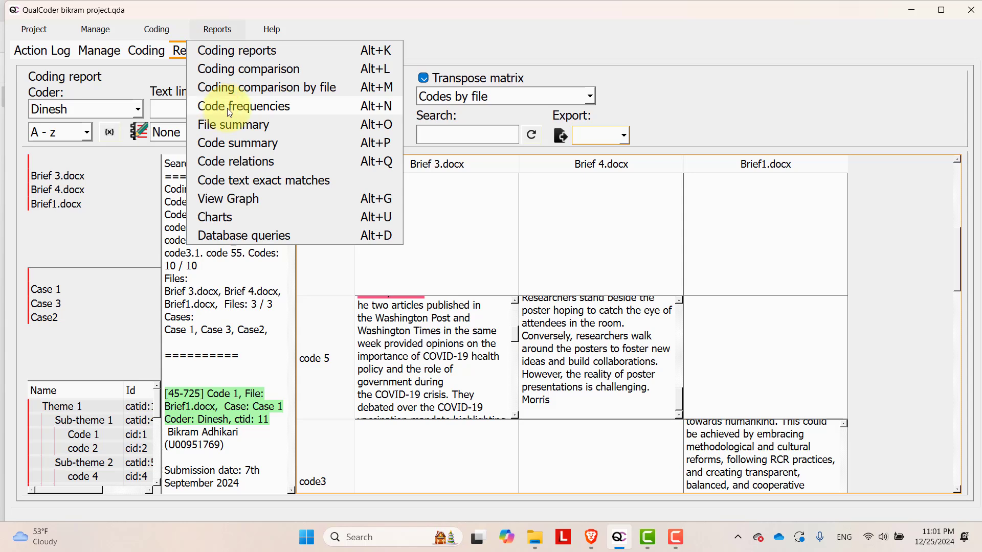
Restrict the code frequencies report to Brief 3.docx and Brief 4.docx, dropping Theme 1's total to 7.
click(265, 110)
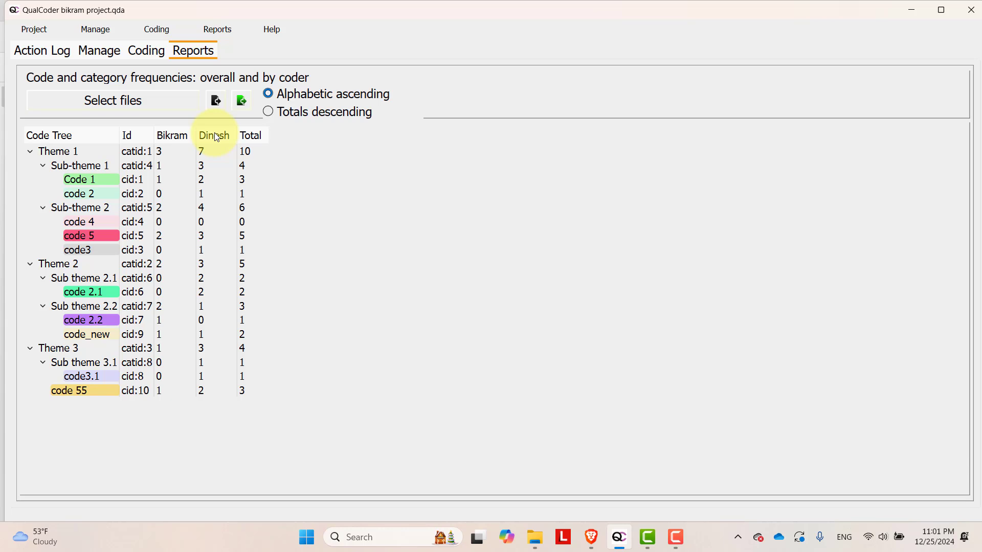
click(137, 101)
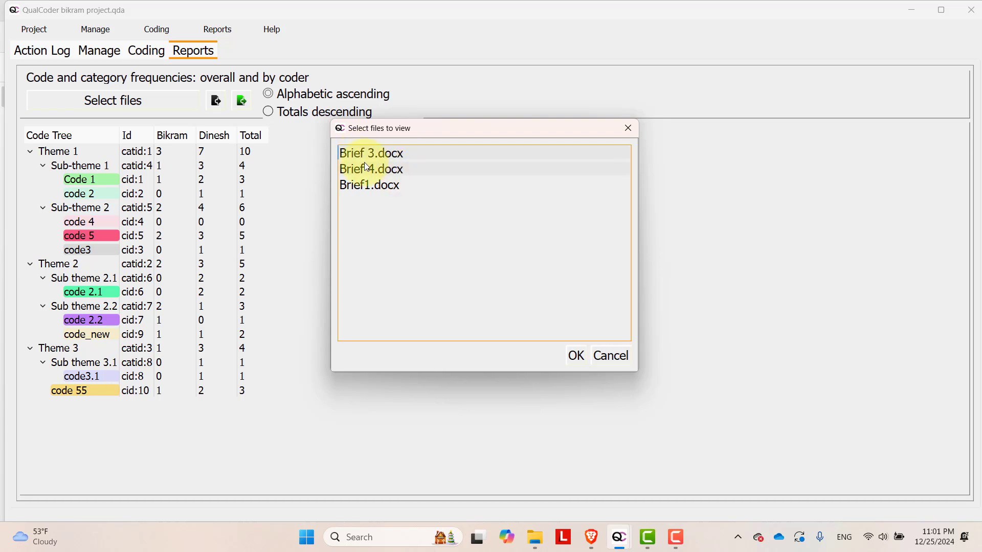
click(575, 357)
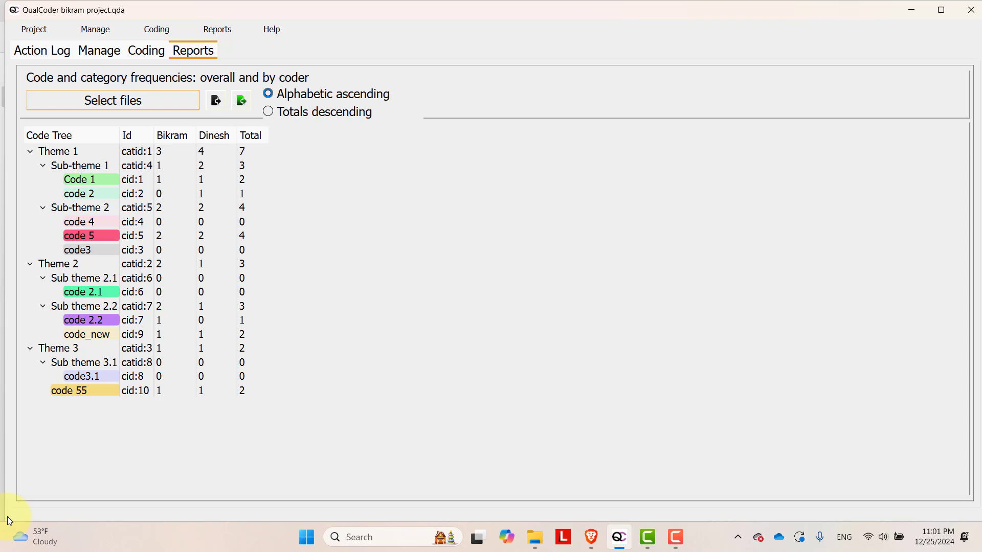
Sort the code frequencies table by descending totals.
click(268, 111)
click(268, 94)
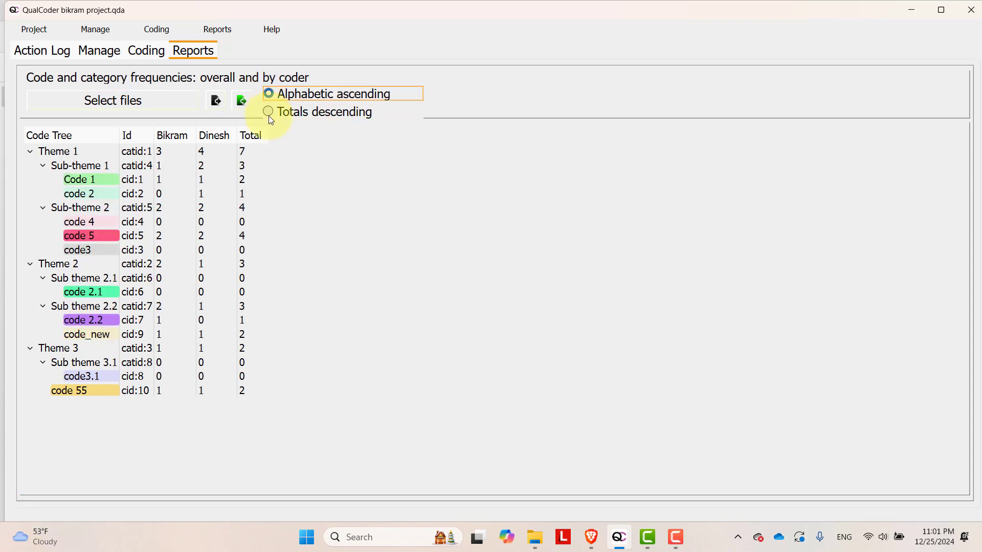
click(269, 112)
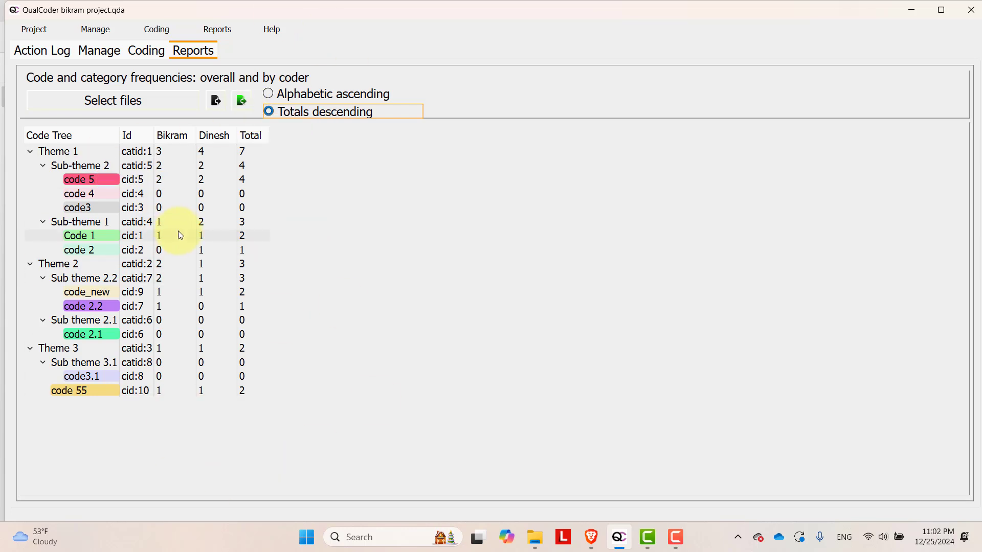
Export the frequencies as Code_frequencies.xlsx into the bikram project.qda folder.
click(243, 102)
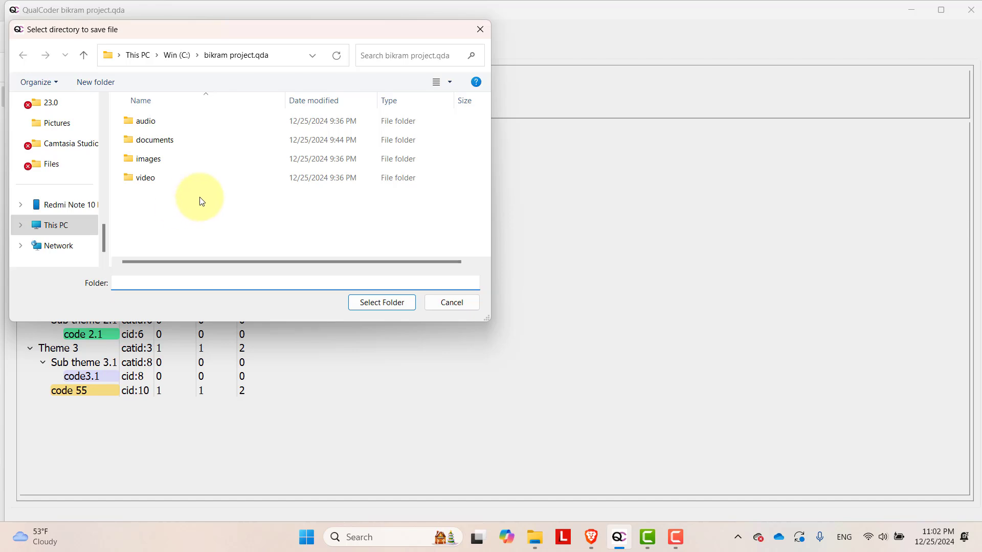
click(405, 306)
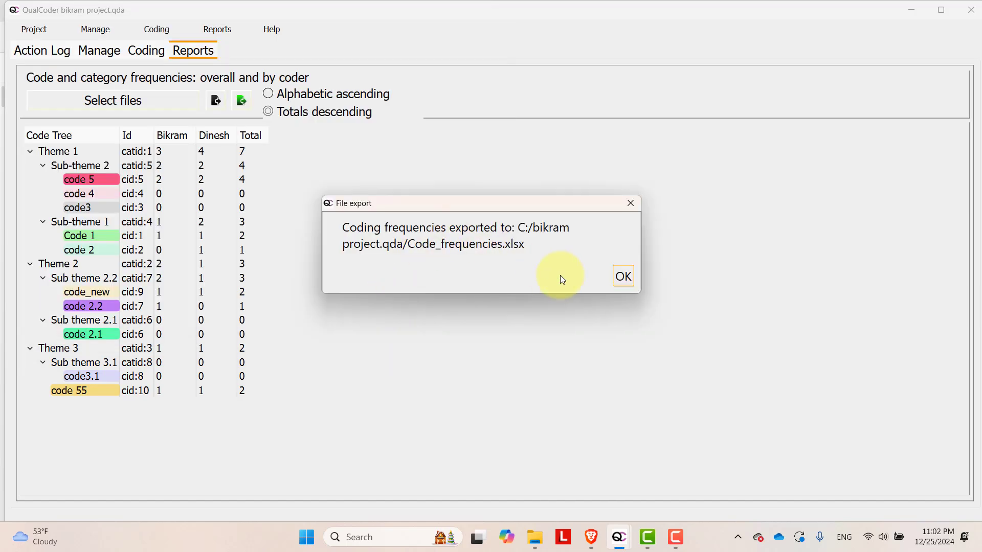
click(624, 277)
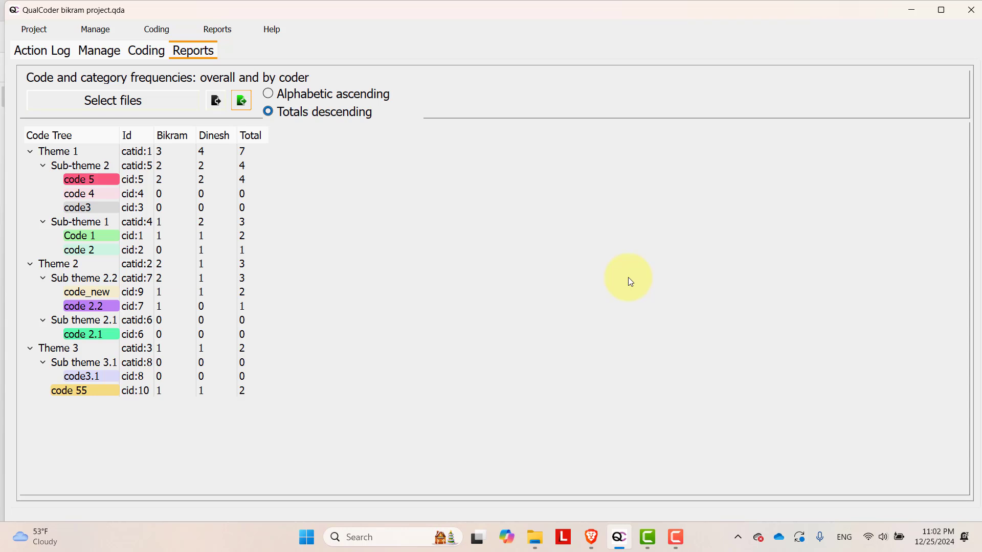
click(217, 31)
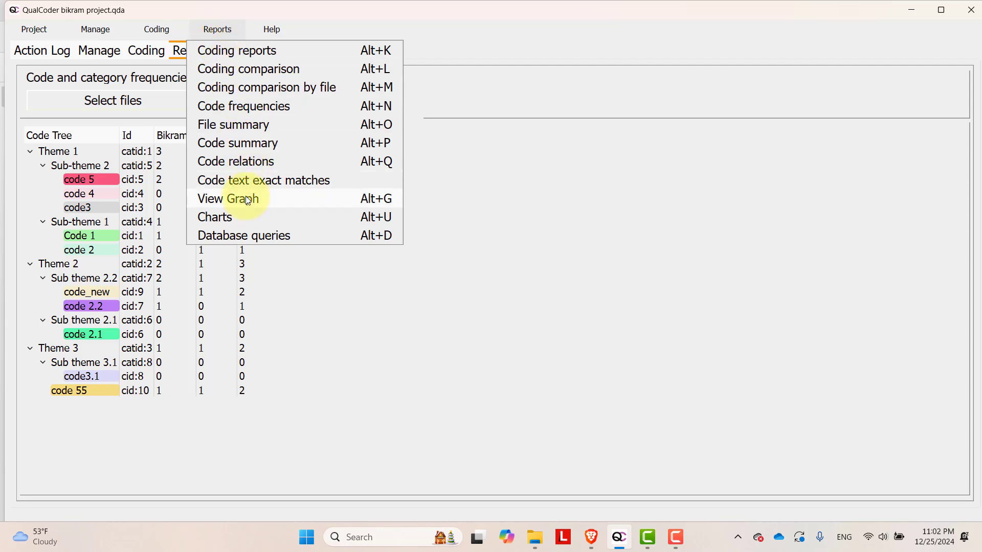
Generate a white-on-black word cloud from the Charts page.
click(237, 217)
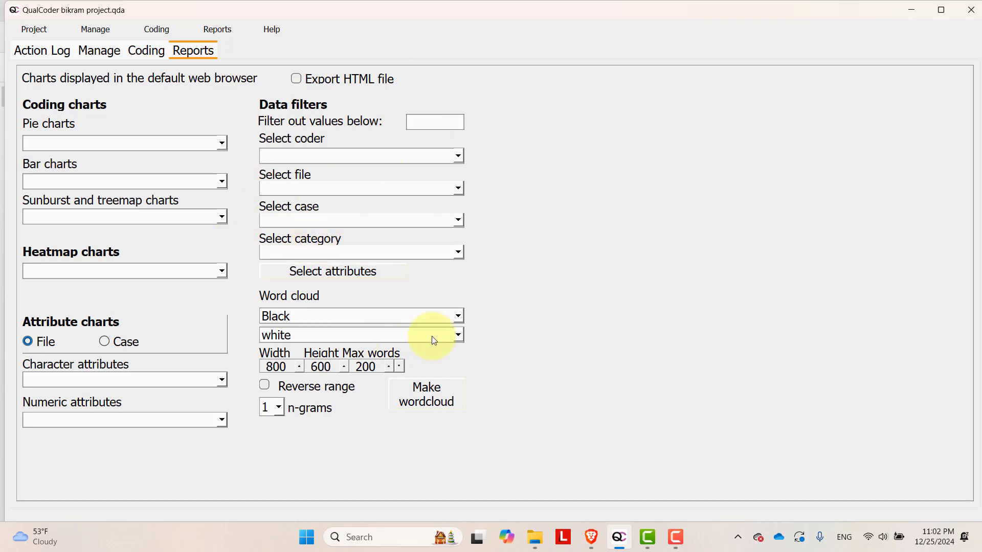
click(419, 402)
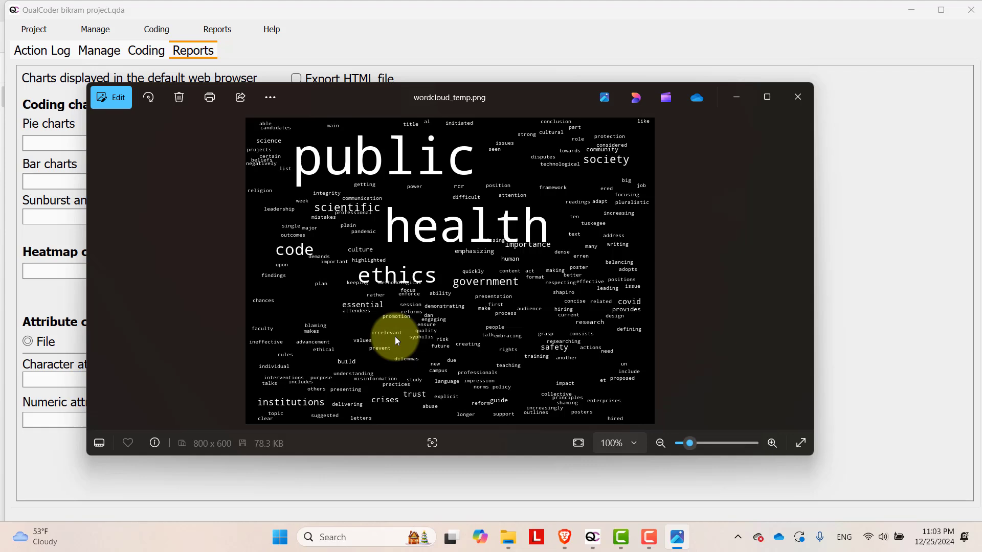
click(794, 103)
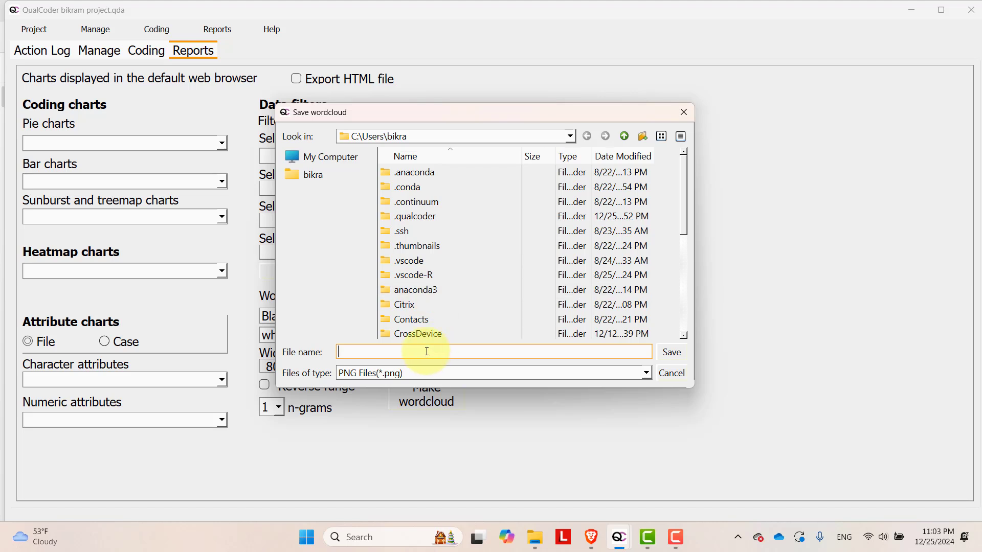
Save the word cloud as word cloud1 in C:\bikram project.qda.
click(324, 150)
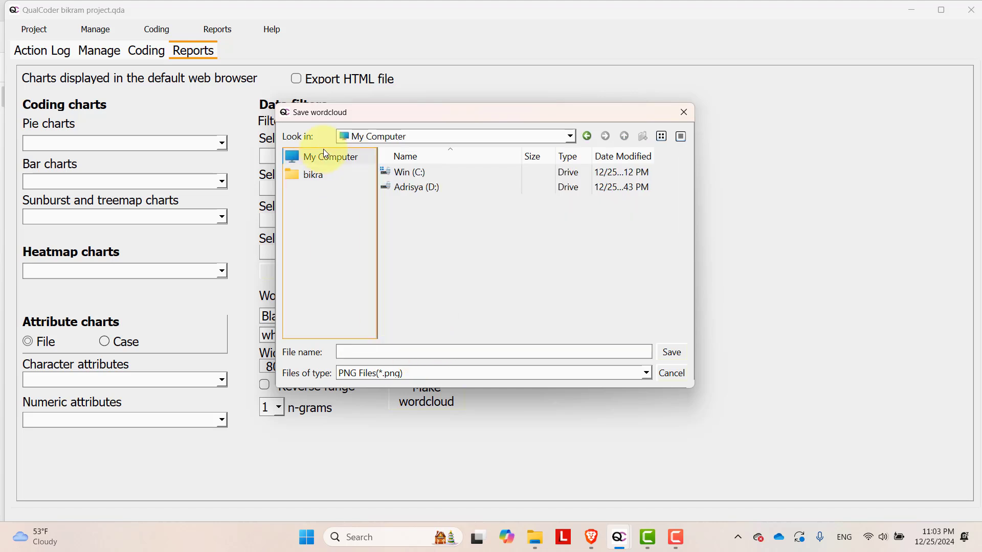
double_click(423, 173)
double_click(425, 174)
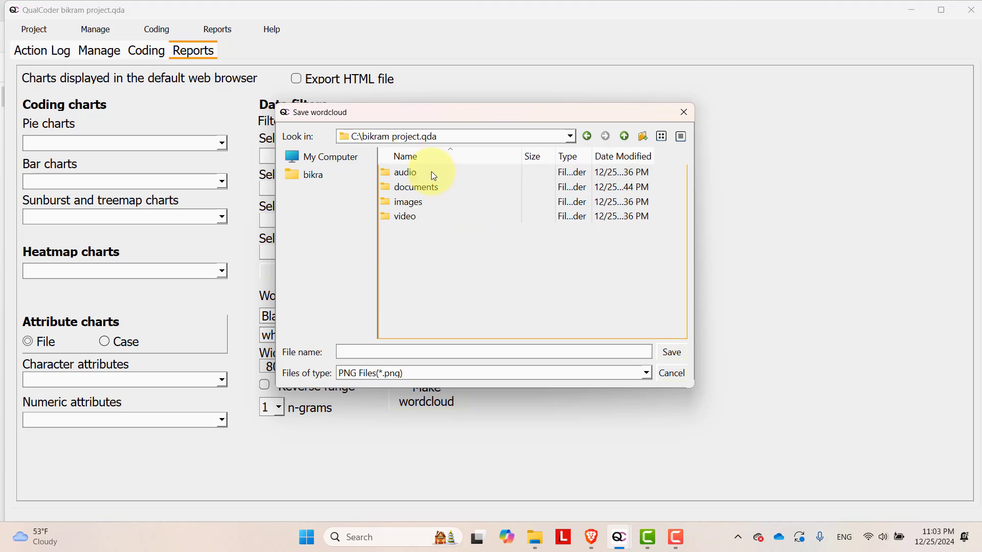
click(352, 353)
text(word)
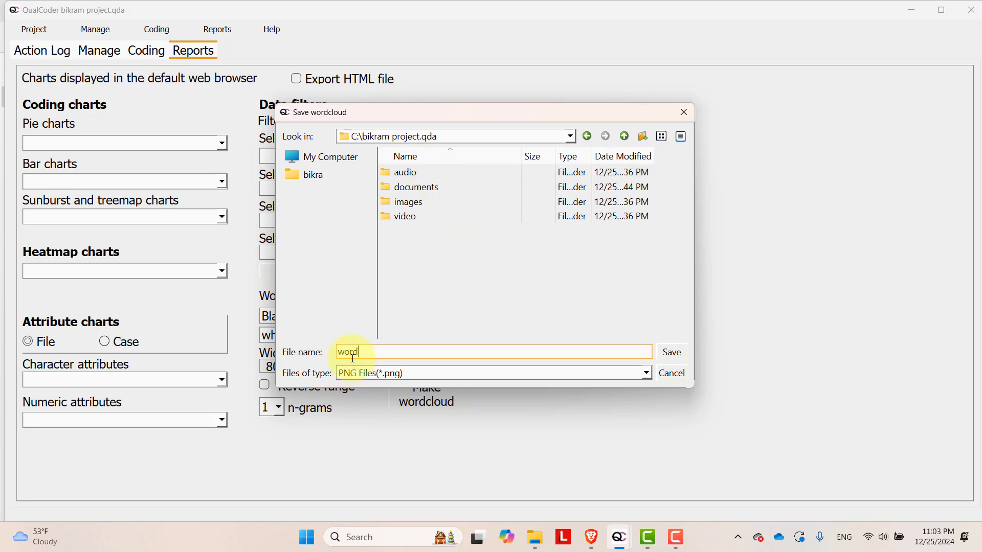
text( could)
key(BackSpace)
key(BackSpace)
key(BackSpace)
key(BackSpace)
text(loud1)
click(672, 352)
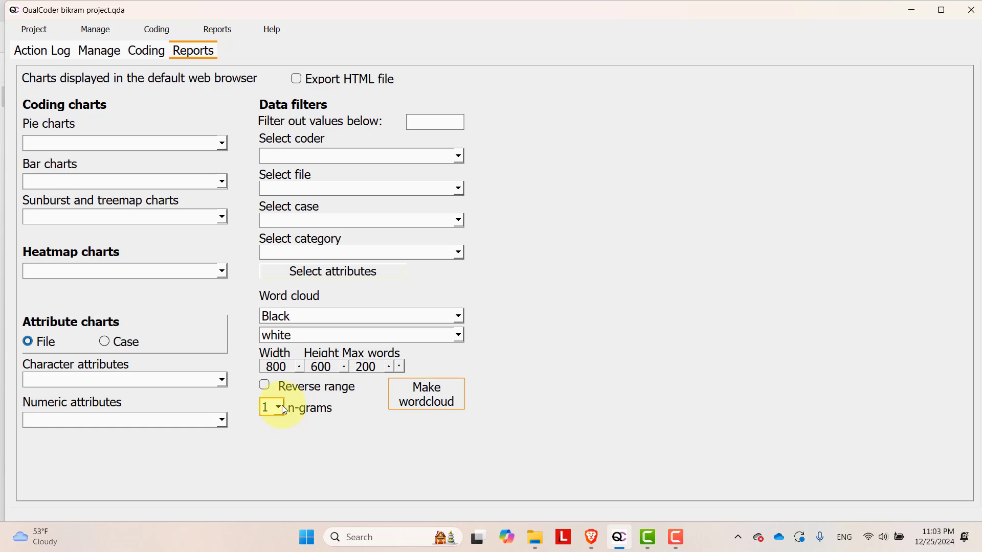
Change the word colour to yellow and preview the regenerated word cloud without saving it.
click(454, 336)
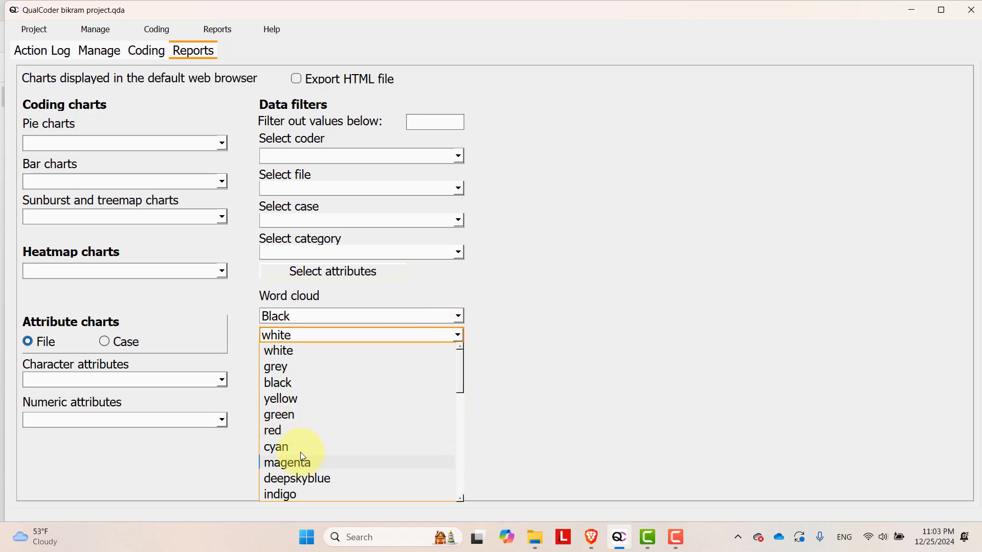
click(562, 290)
click(452, 336)
click(293, 399)
click(430, 400)
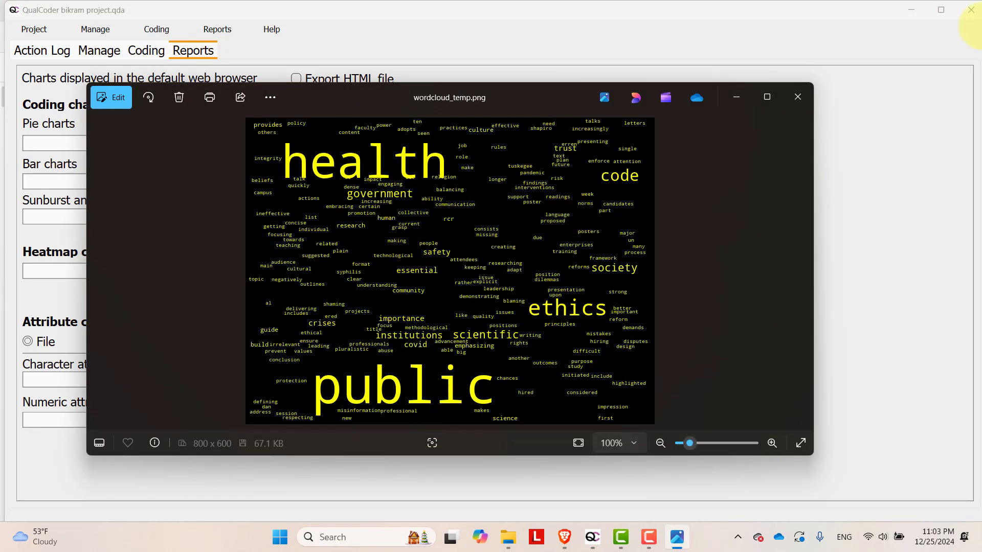
click(798, 97)
click(682, 107)
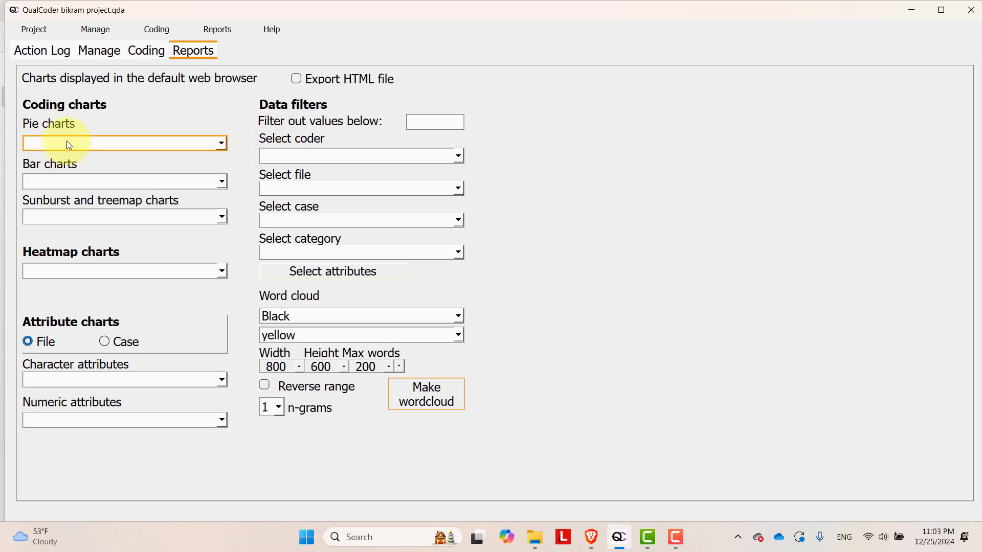
Show a code frequency pie chart in the browser.
click(223, 146)
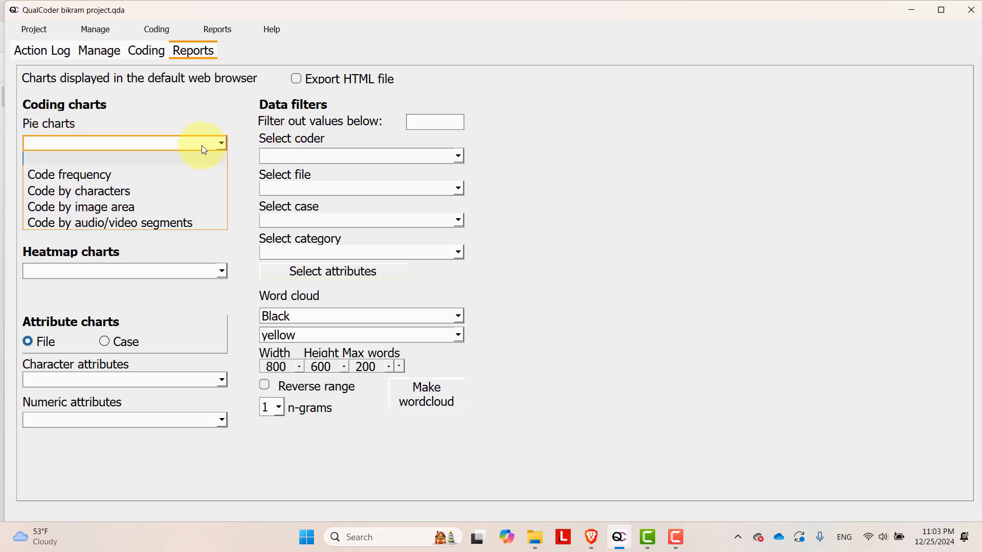
click(53, 183)
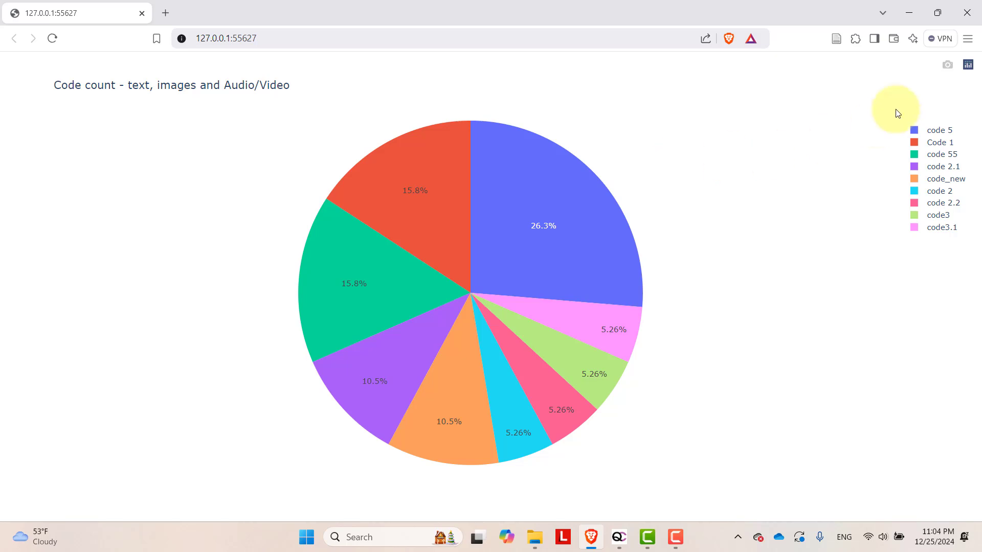
key(alt+Tab)
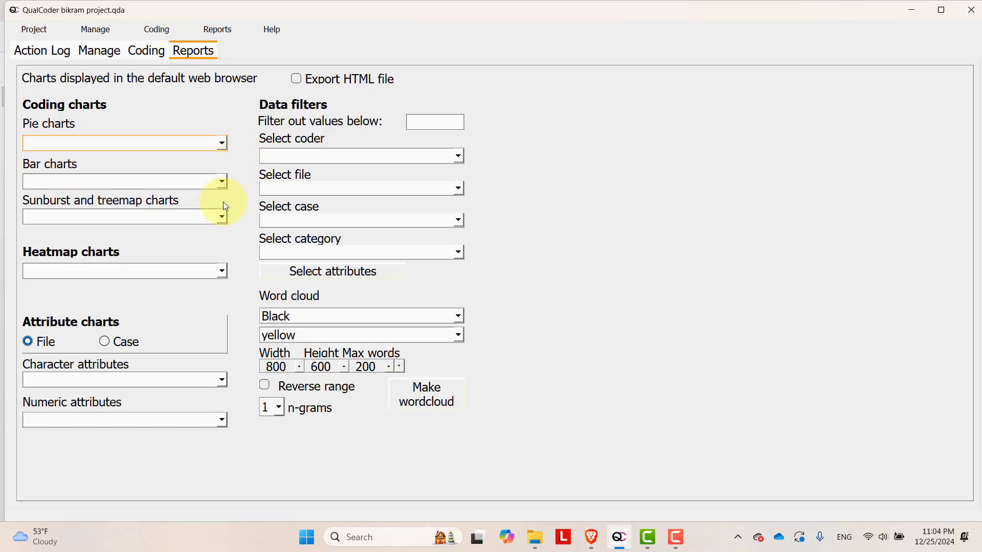
Show a code frequency sunburst chart of codes and categories.
click(223, 217)
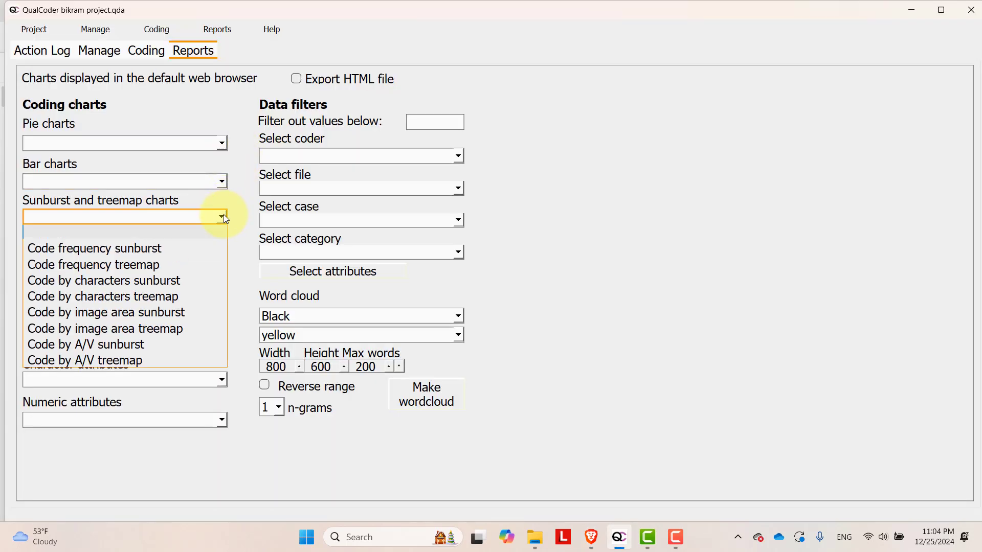
click(112, 248)
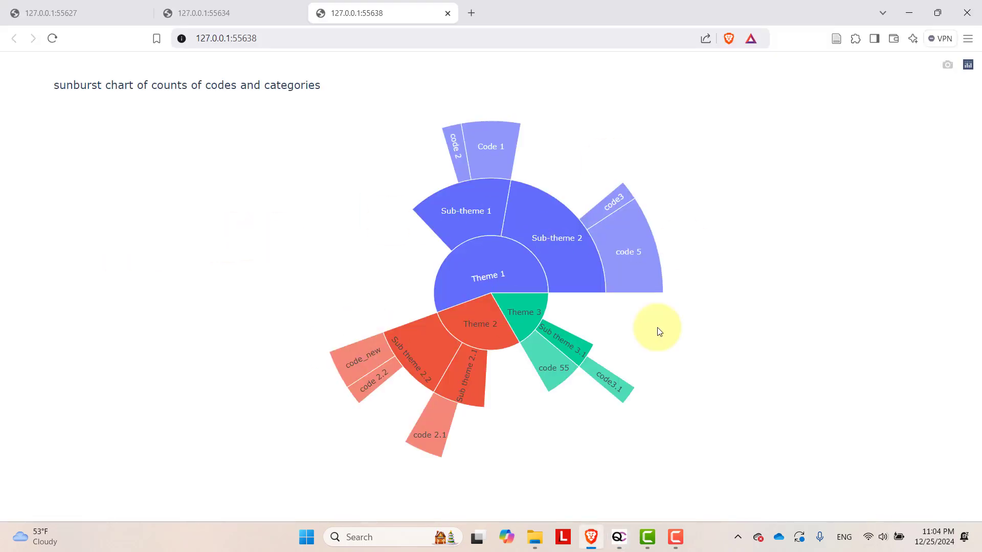
mouse_move(531, 230)
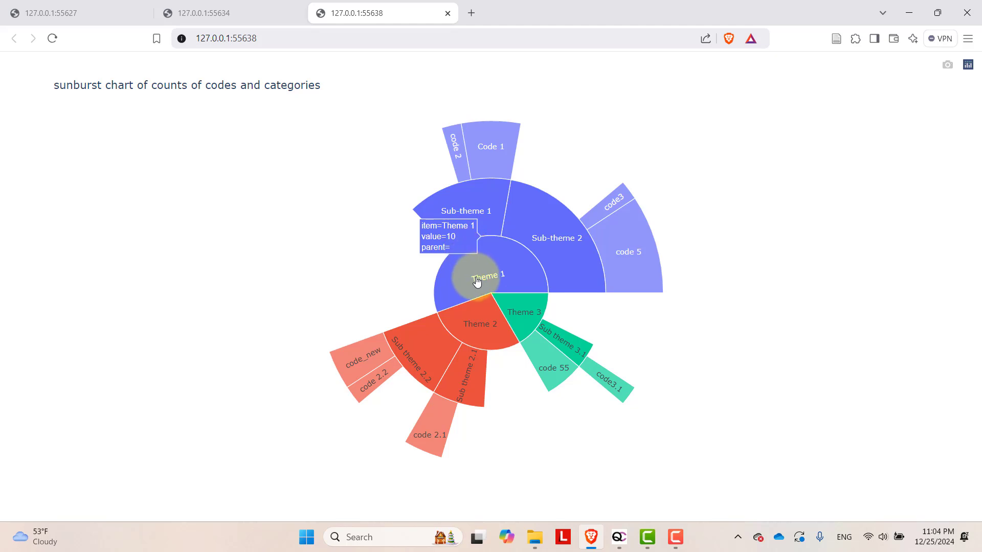
mouse_move(449, 213)
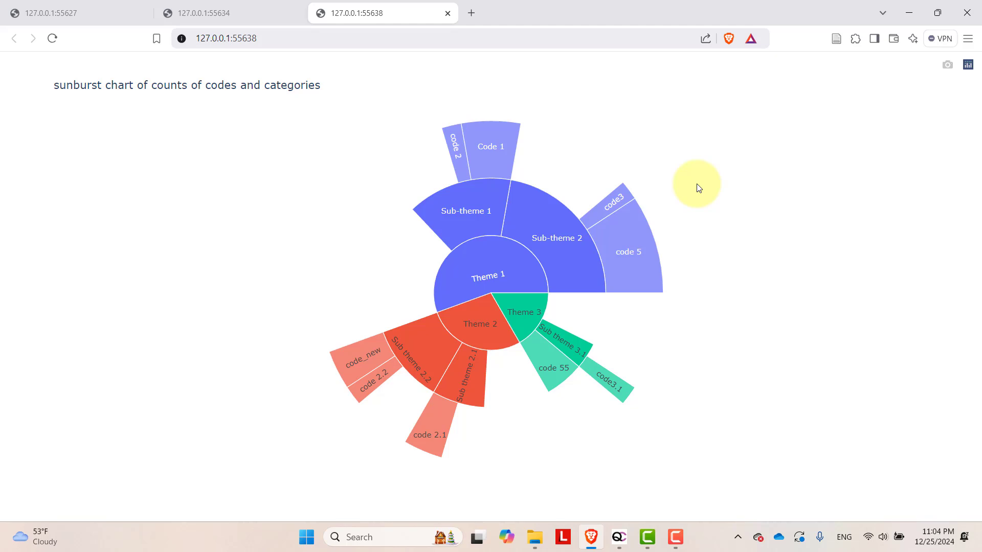
click(911, 11)
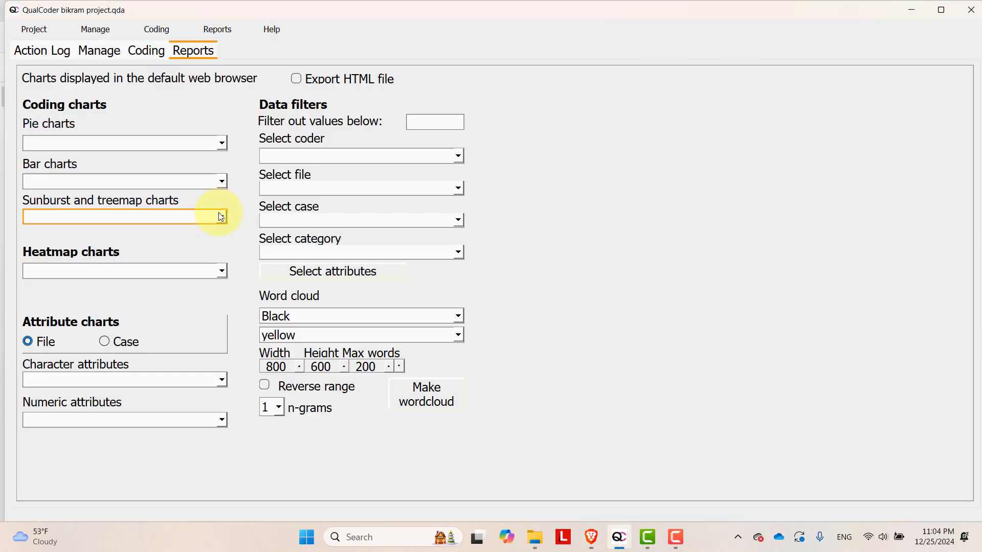
Show a code frequency bar chart of code counts.
click(222, 182)
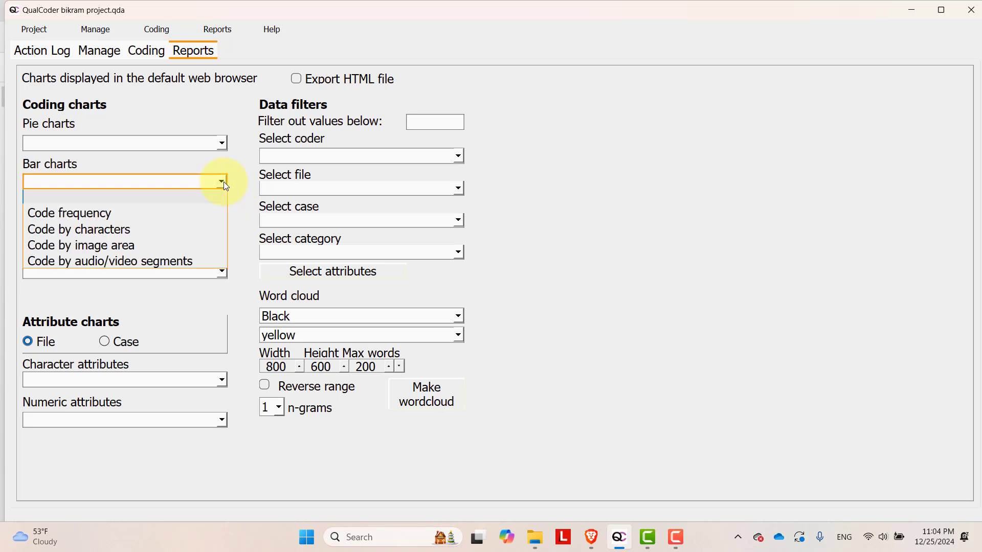
click(84, 215)
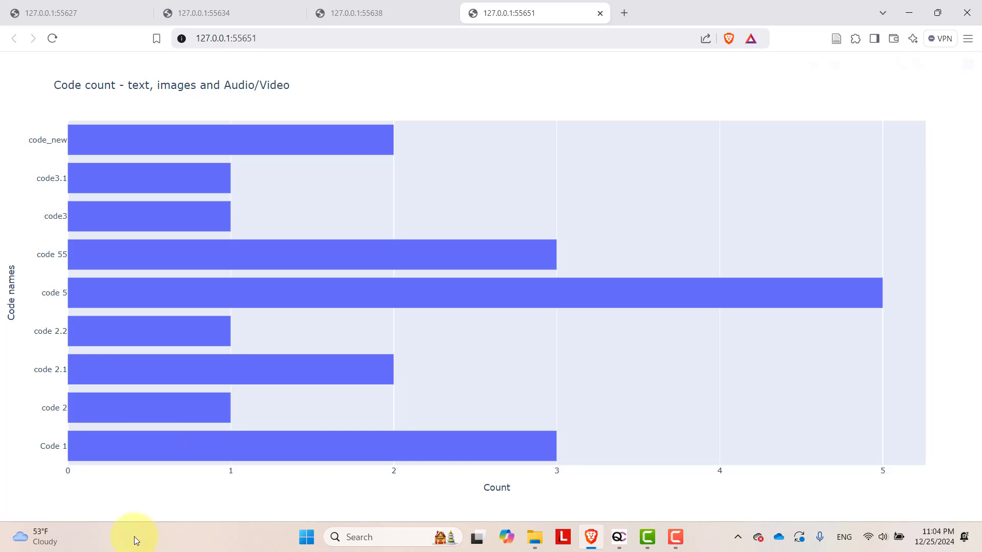
click(900, 8)
click(222, 270)
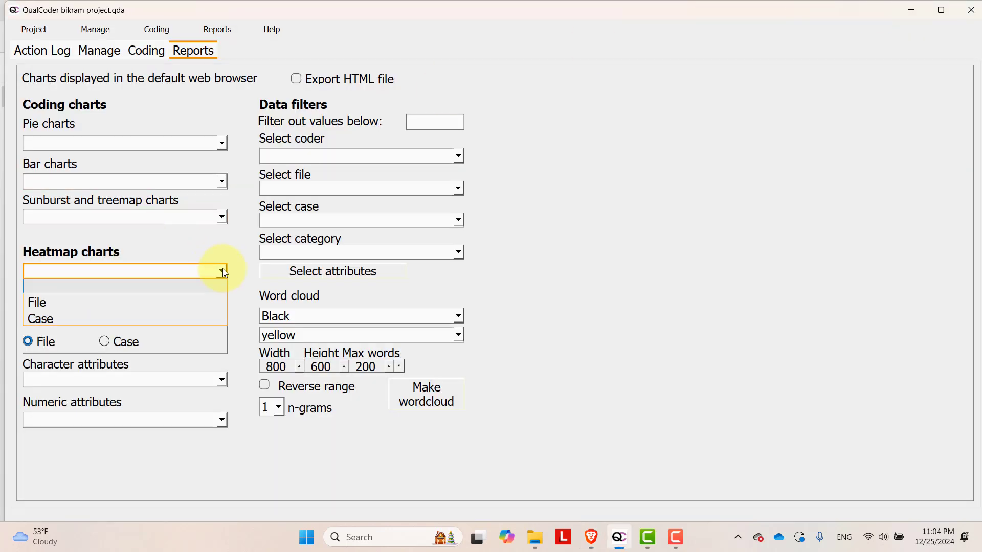
Try heatmaps of codes by case and by file, dismissing both error messages.
click(55, 318)
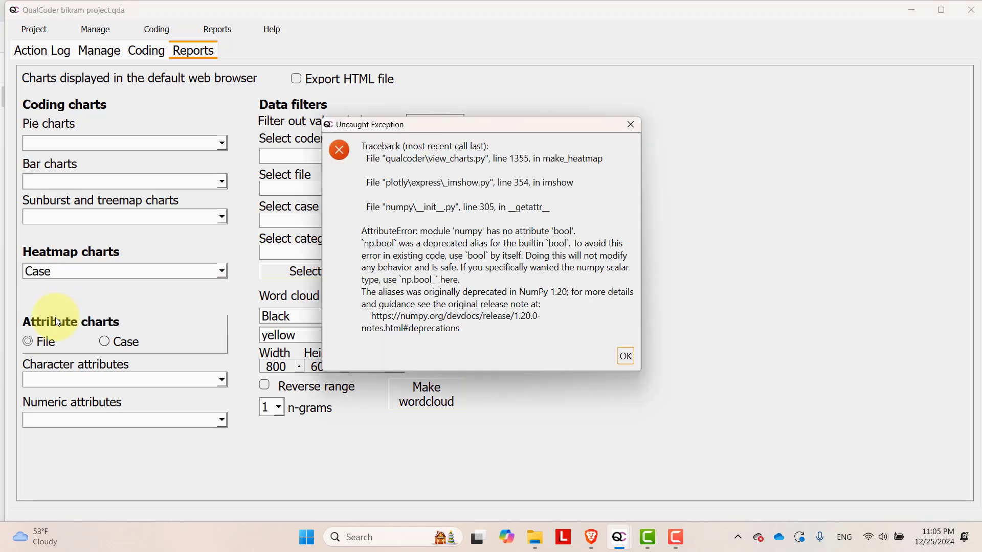
click(625, 357)
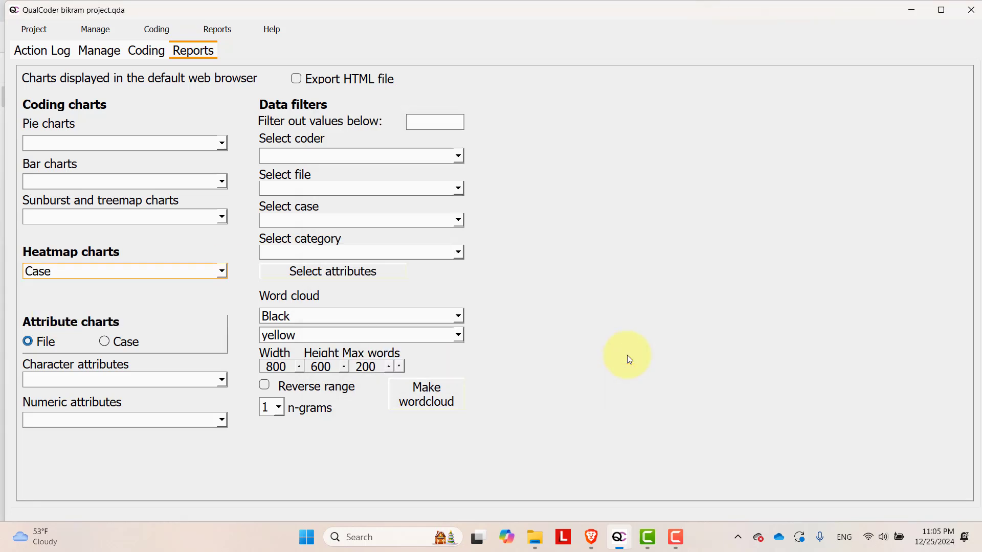
click(223, 269)
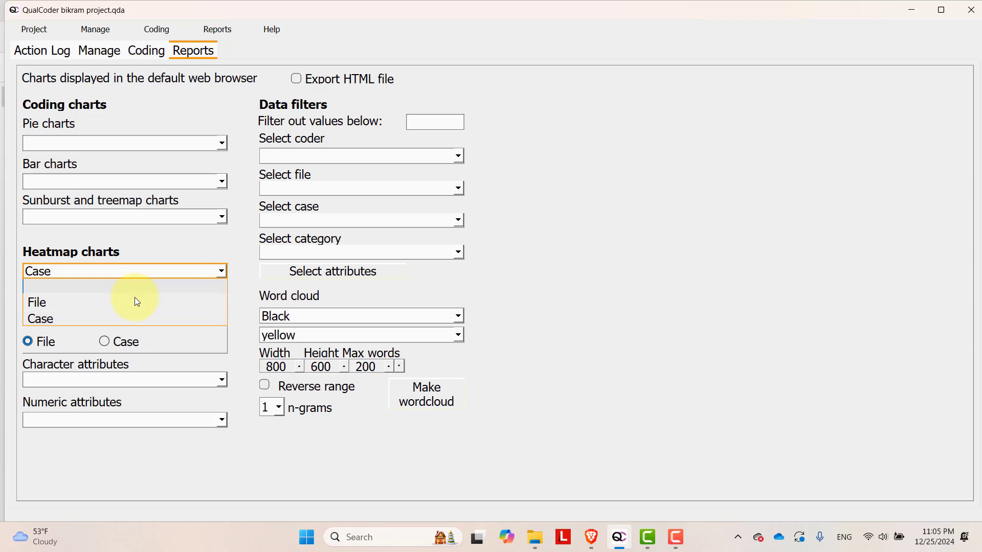
click(107, 311)
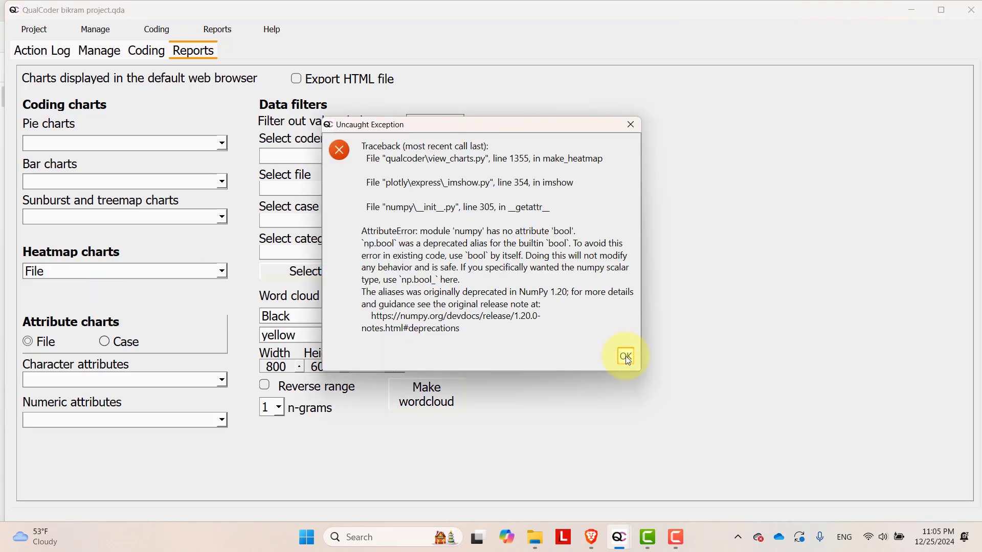
click(625, 356)
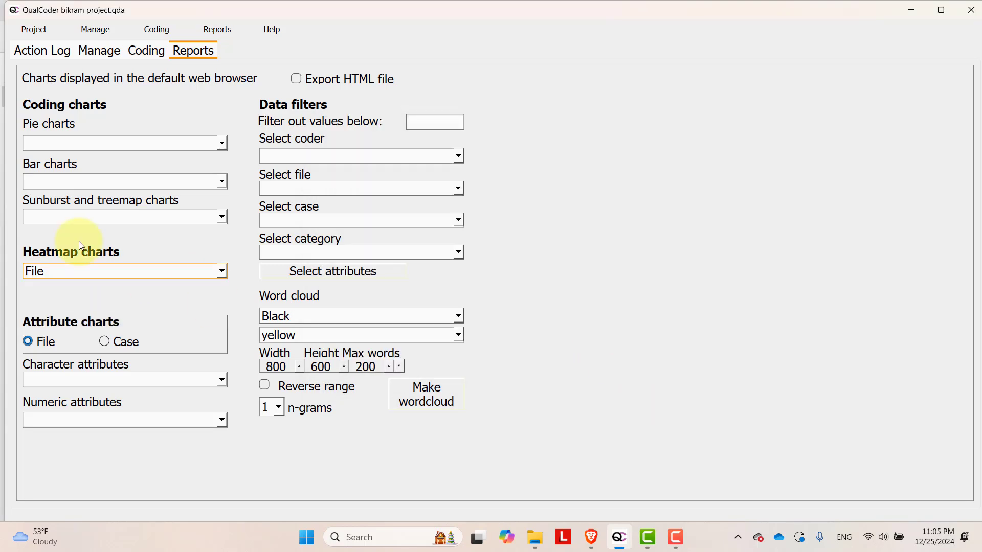
View the code frequency treemap of codes and categories in the browser.
click(222, 220)
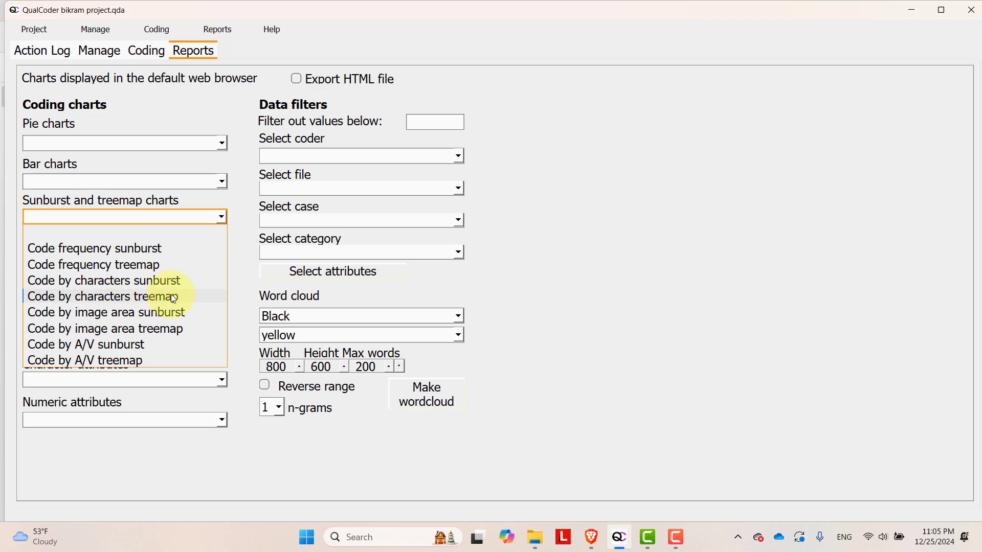
click(65, 265)
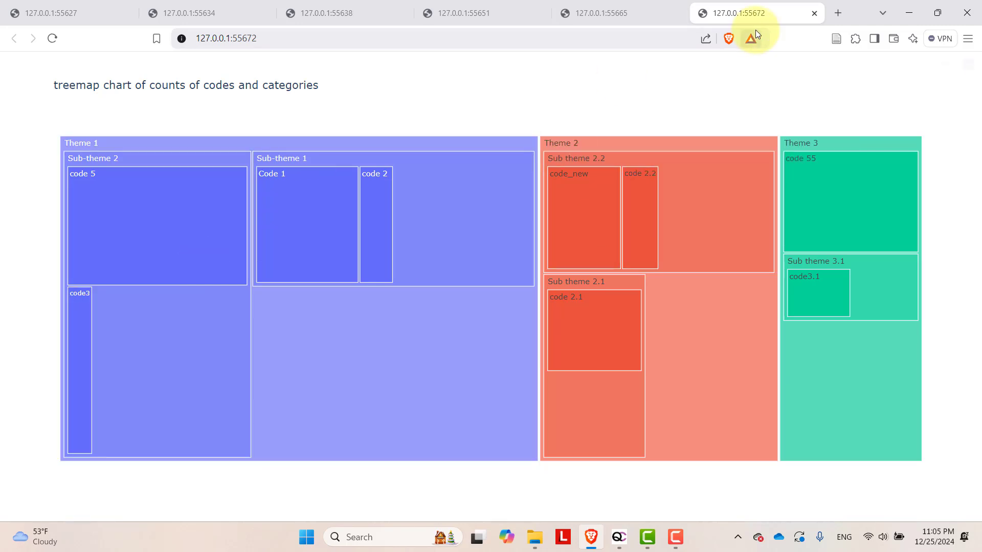
click(912, 12)
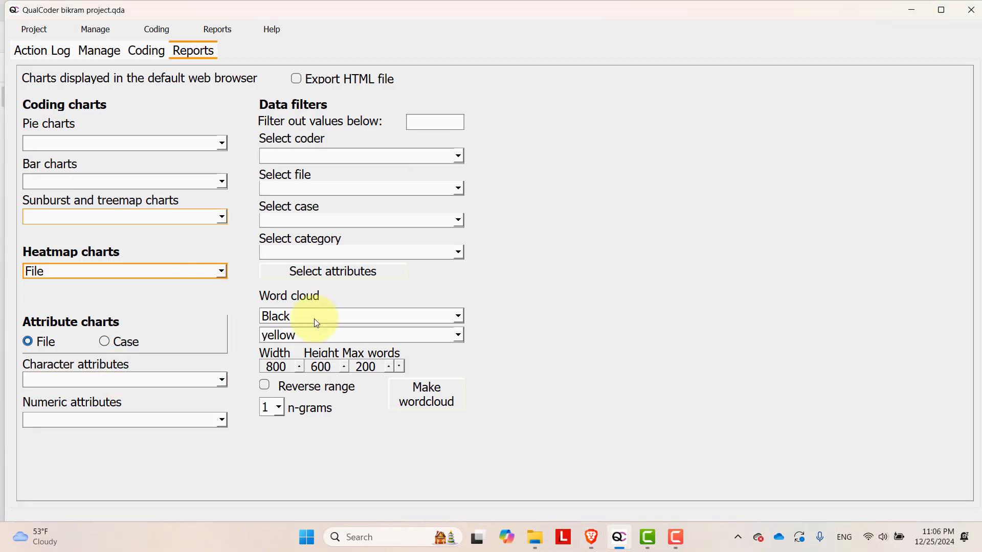
click(217, 29)
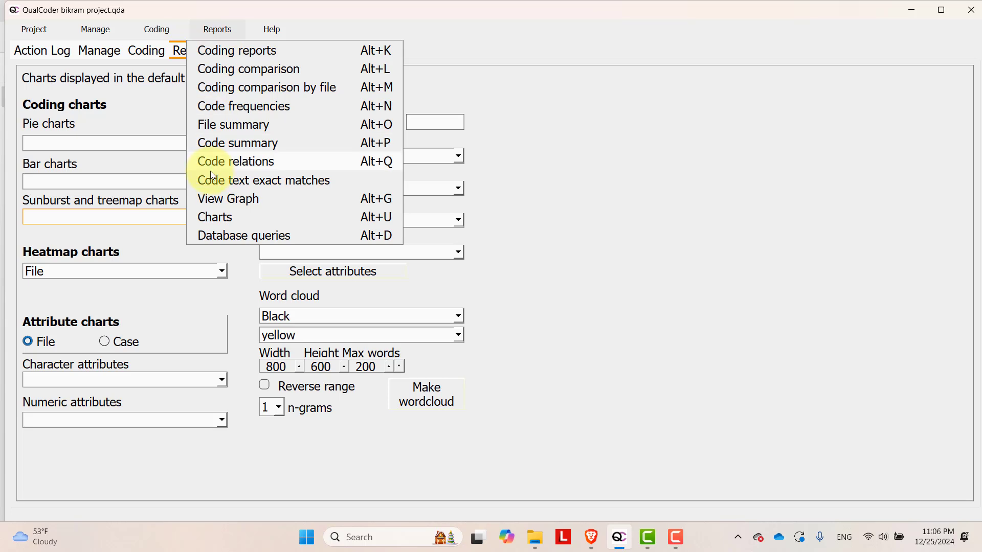
Draw the code graph with every item selected, linking Themes 1, 2 and 3 to their sub-themes and codes.
click(225, 205)
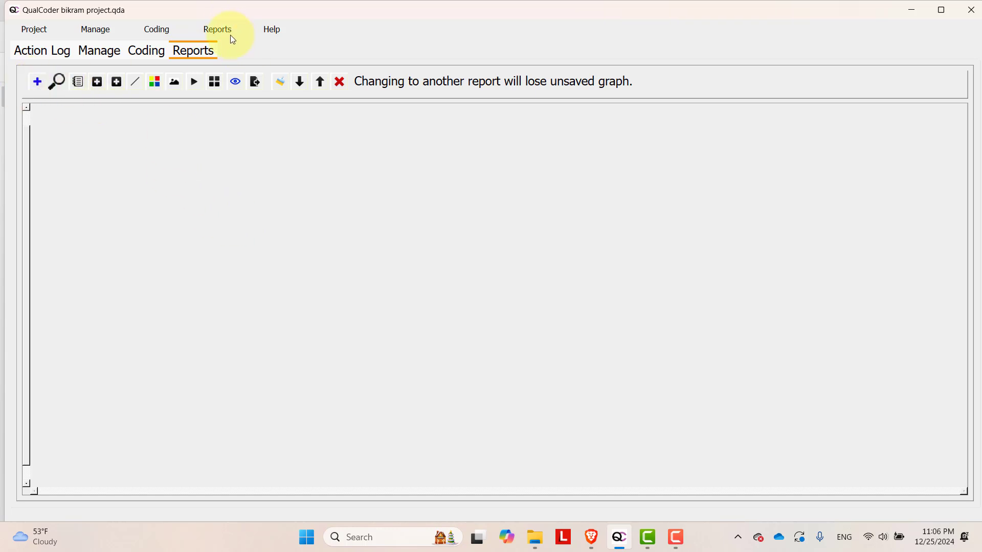
click(214, 29)
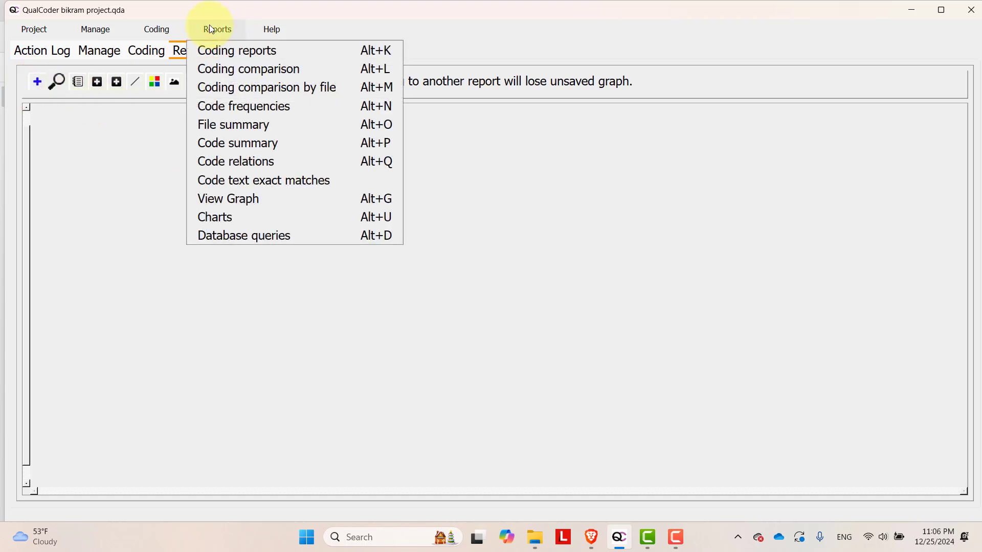
click(232, 203)
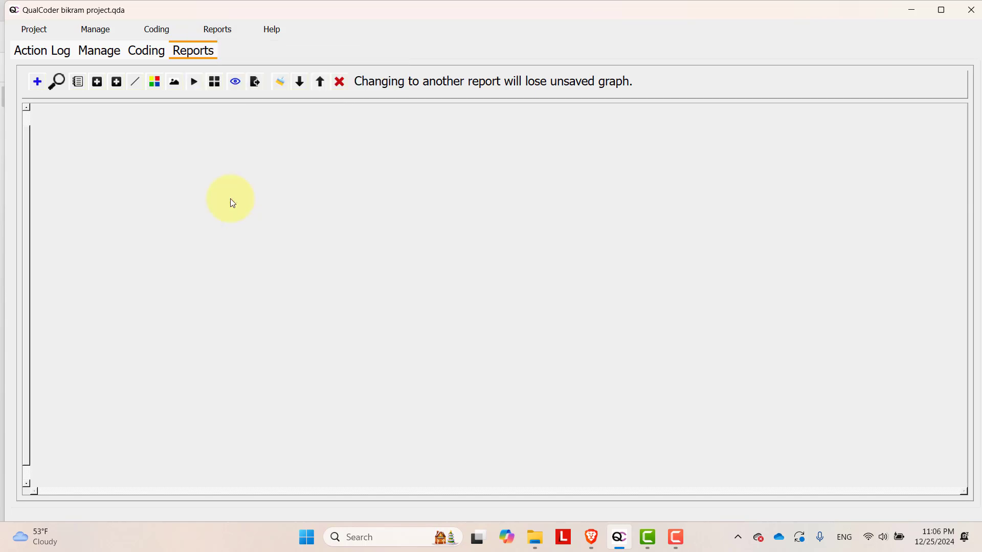
click(37, 86)
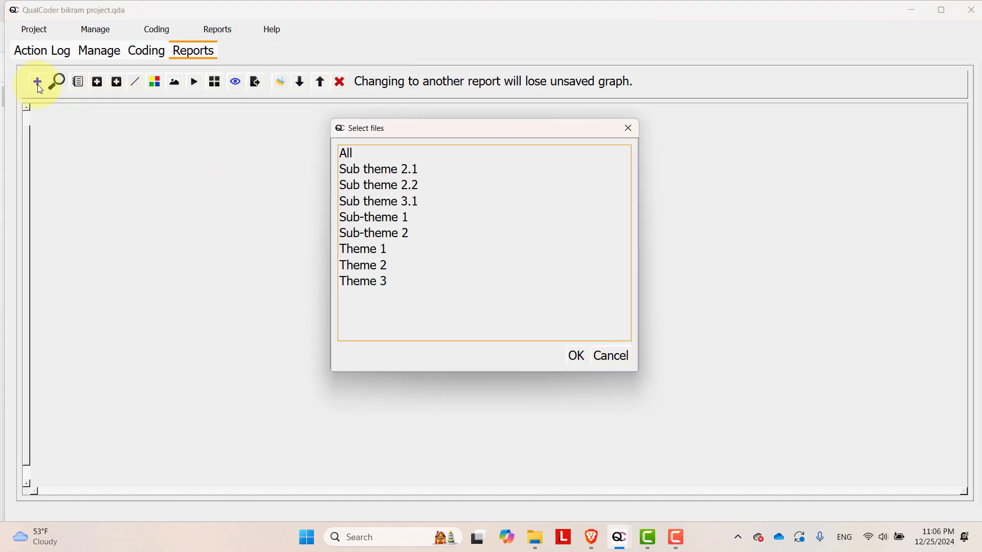
key(ctrl+a)
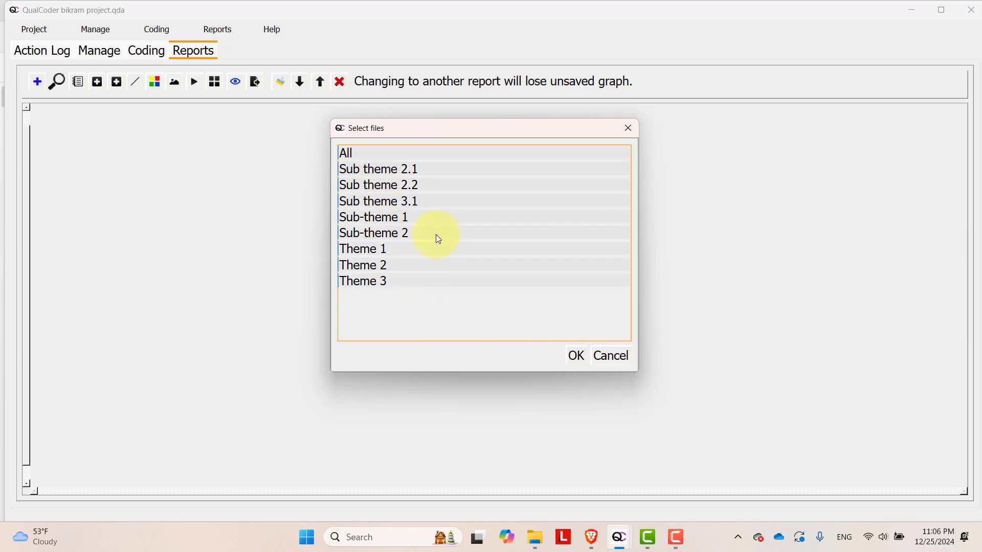
click(582, 352)
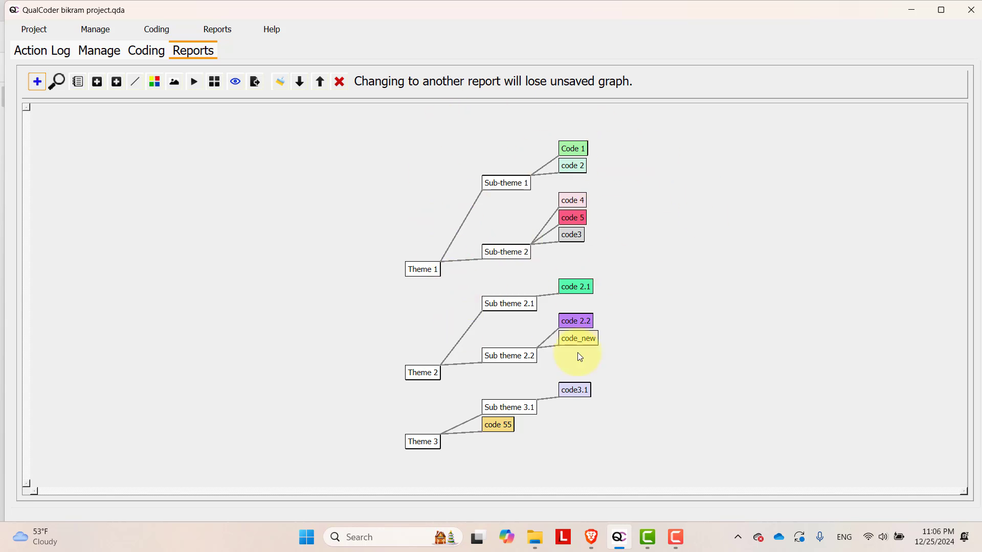
Drag the Theme 1, Sub-theme and code nodes apart so the graph's branches spread out.
drag(423, 274, 441, 261)
drag(514, 177, 437, 252)
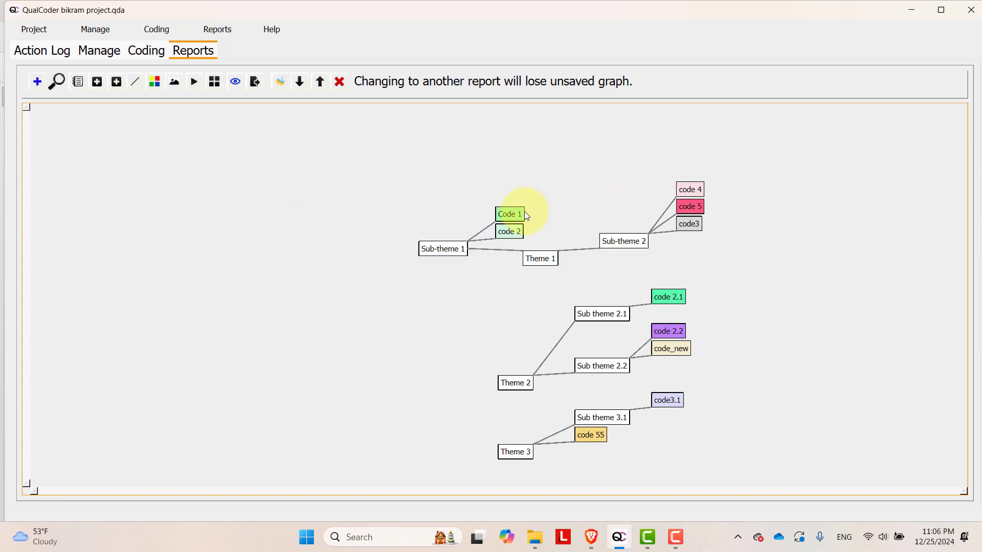
drag(525, 214, 366, 230)
drag(625, 240, 627, 263)
drag(698, 224, 766, 219)
click(620, 242)
drag(620, 234, 620, 231)
click(705, 298)
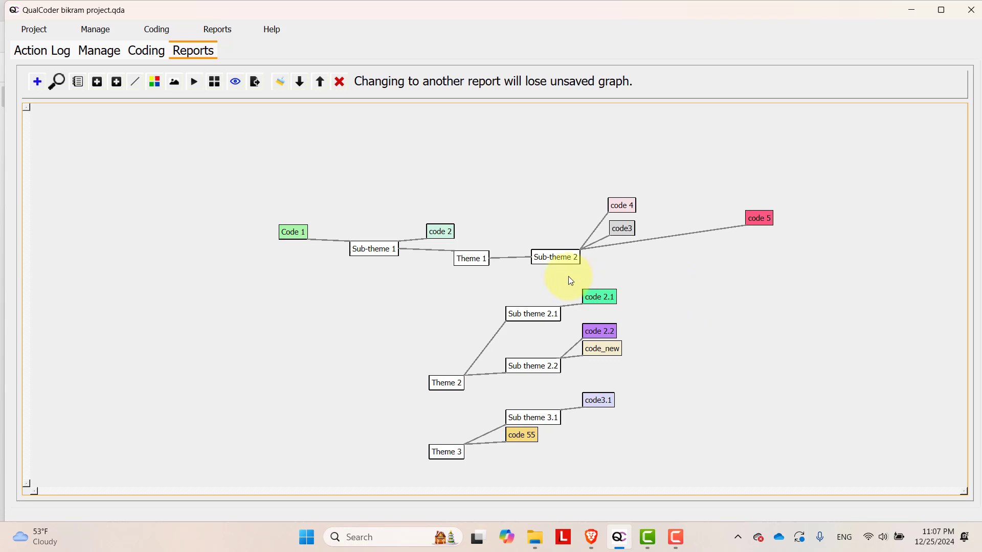
drag(535, 316, 358, 345)
click(375, 137)
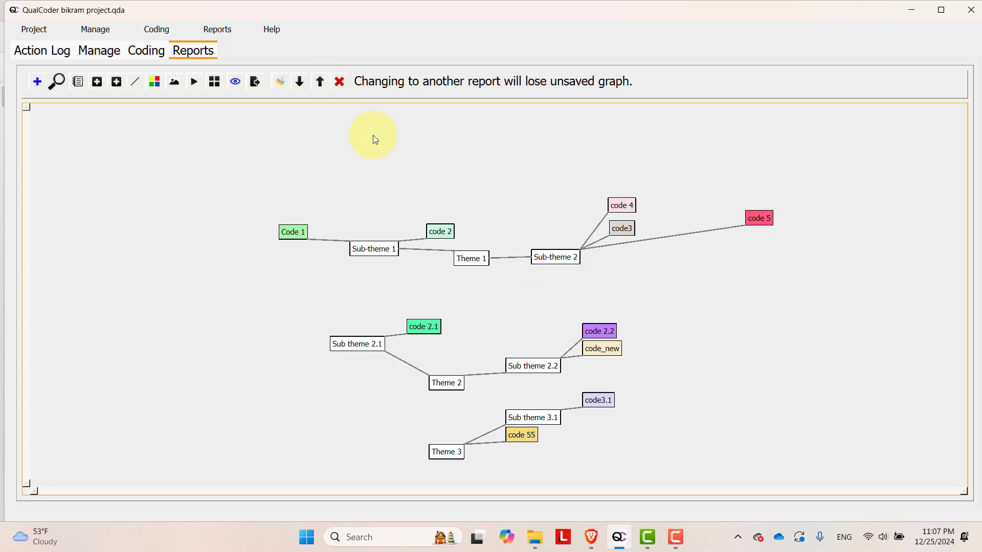
Export the graph as Graph.png into the project folder.
click(257, 88)
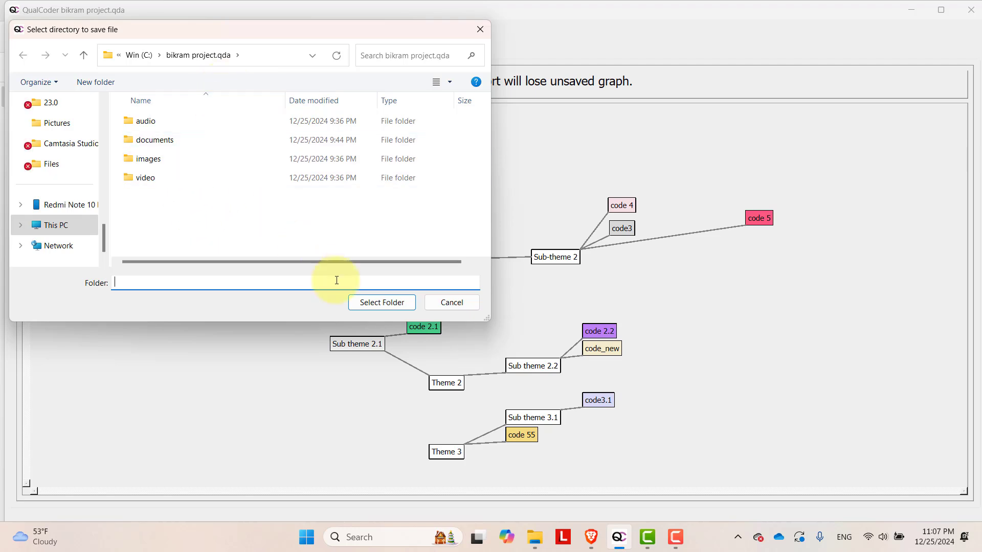
click(370, 304)
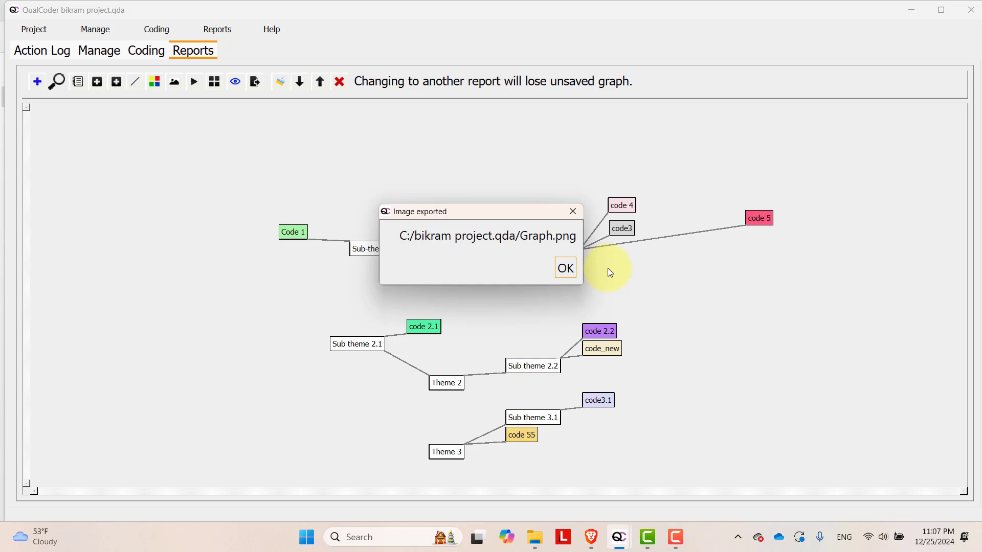
click(566, 269)
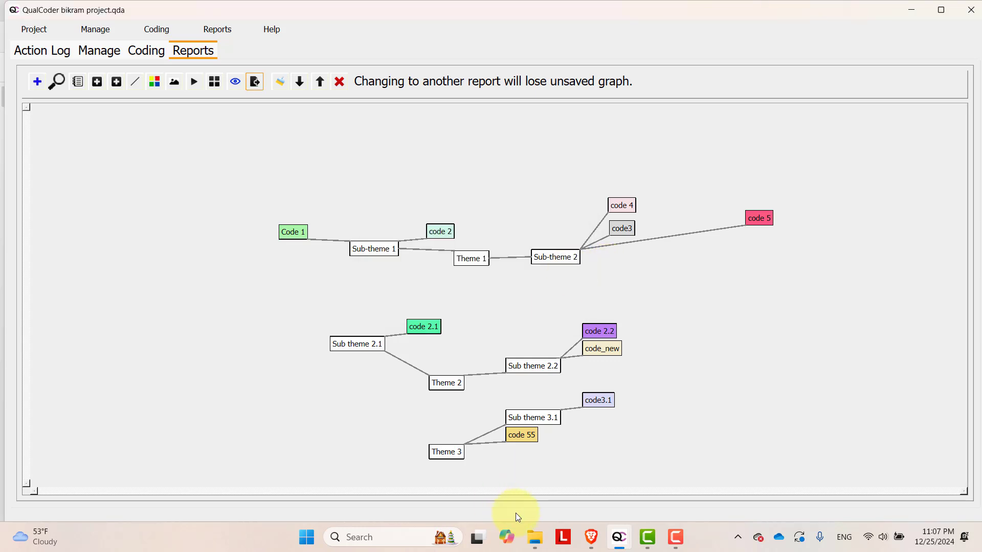
Show the project folder as compact icons and review Code_frequencies in Excel.
mouse_move(536, 538)
click(450, 478)
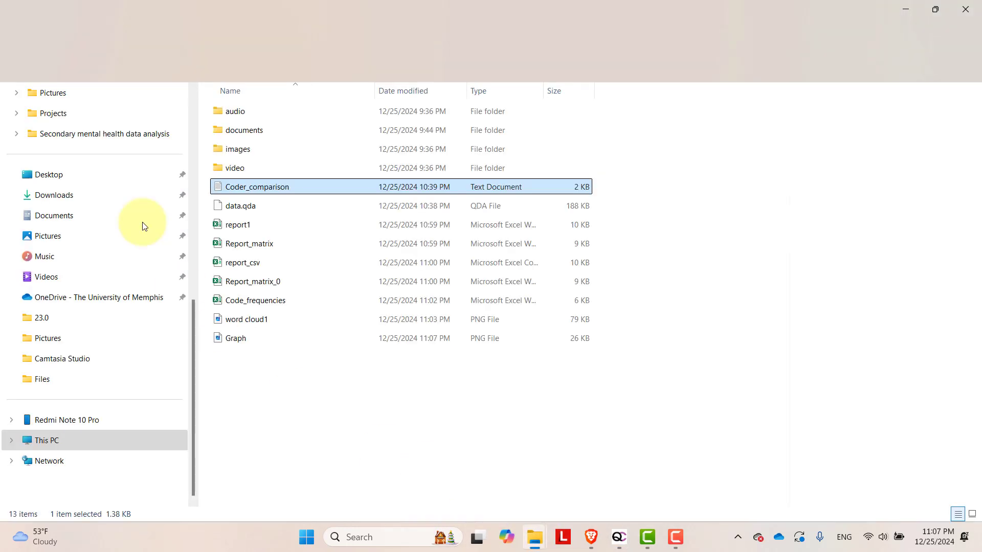
key(ctrl+shift+4)
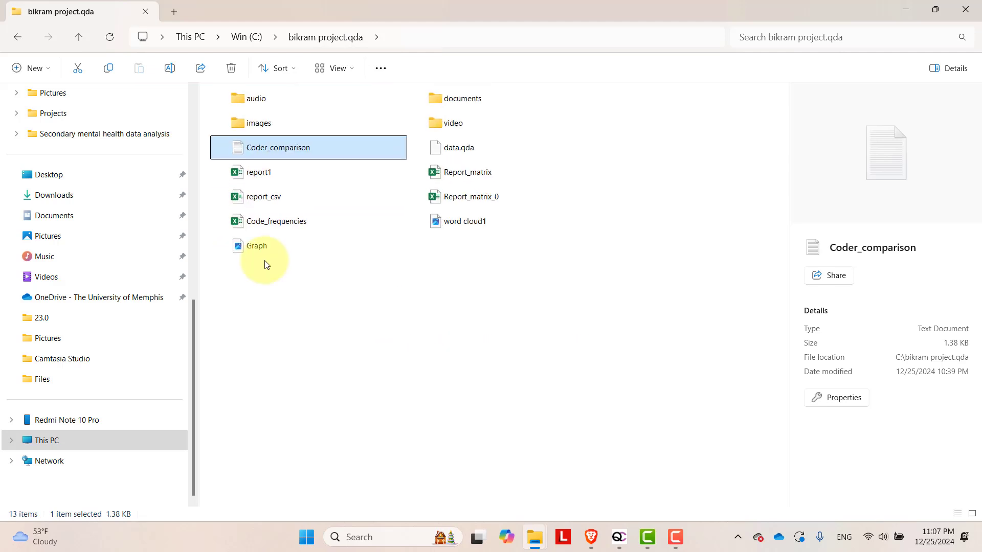
click(272, 221)
double_click(271, 221)
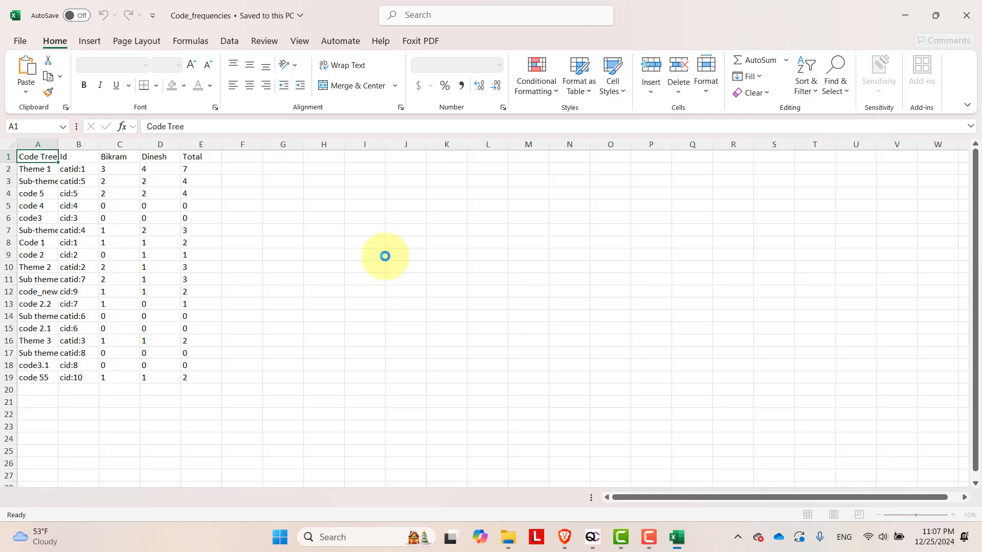
click(160, 218)
click(970, 20)
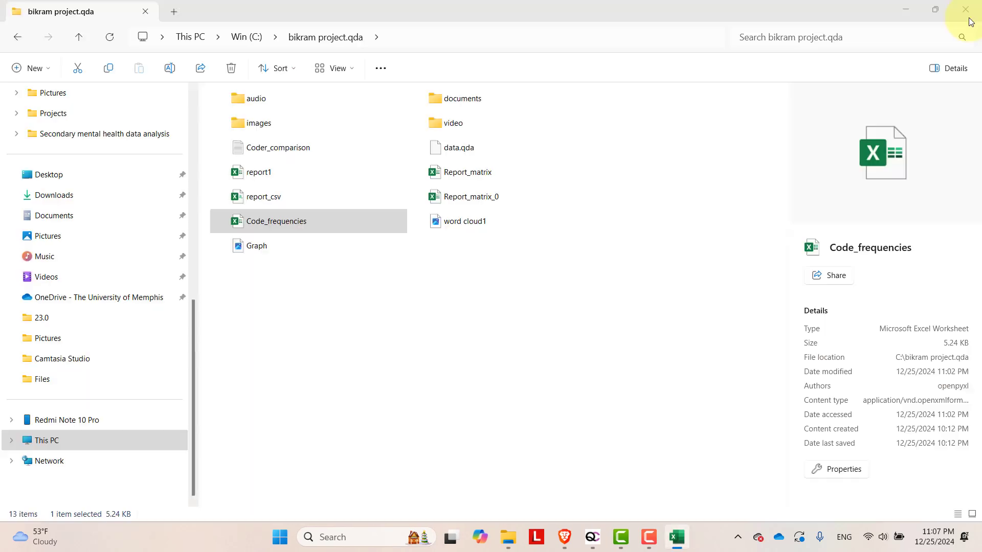
Check the word cloud1 image, then open Graph.png and zoom in.
double_click(468, 228)
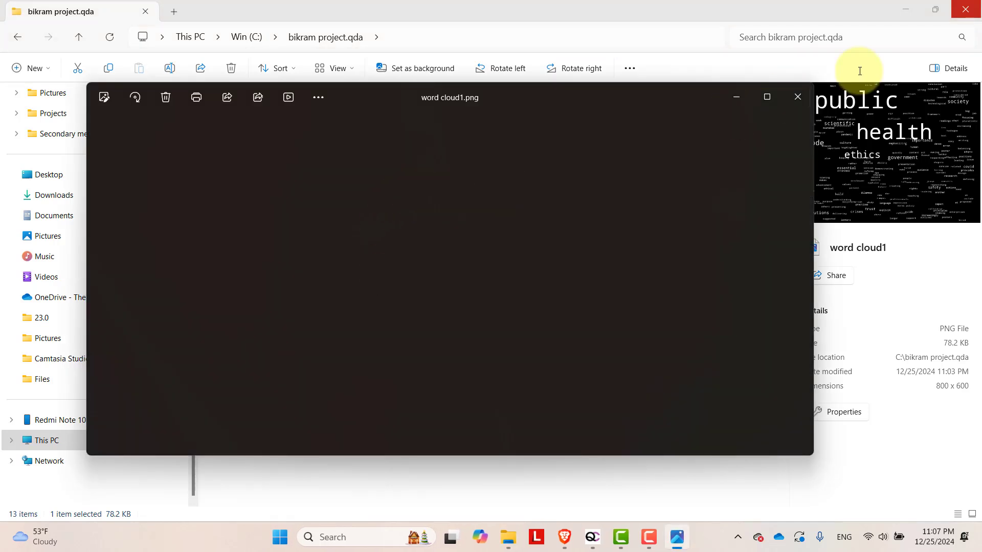
click(798, 98)
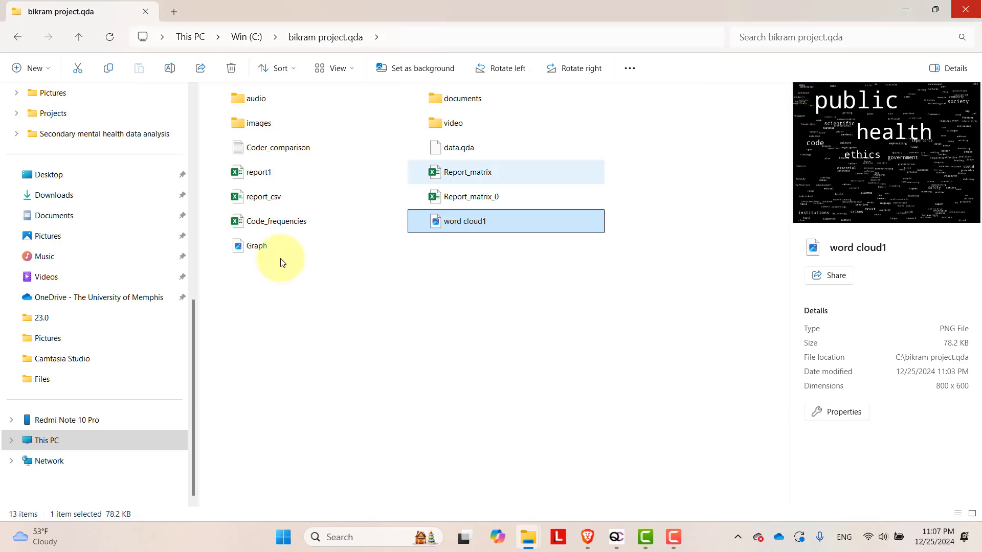
double_click(253, 251)
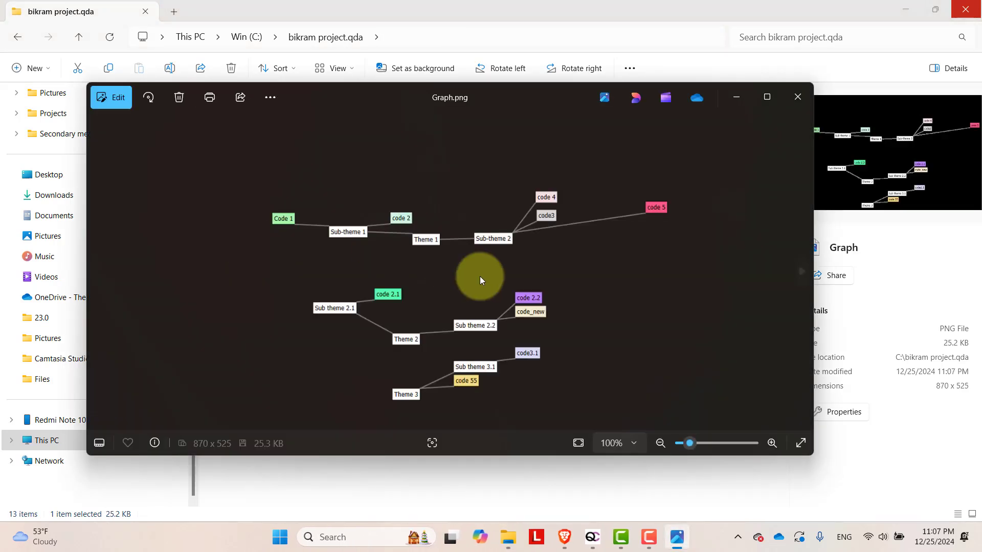
scroll(478, 276, up, 3)
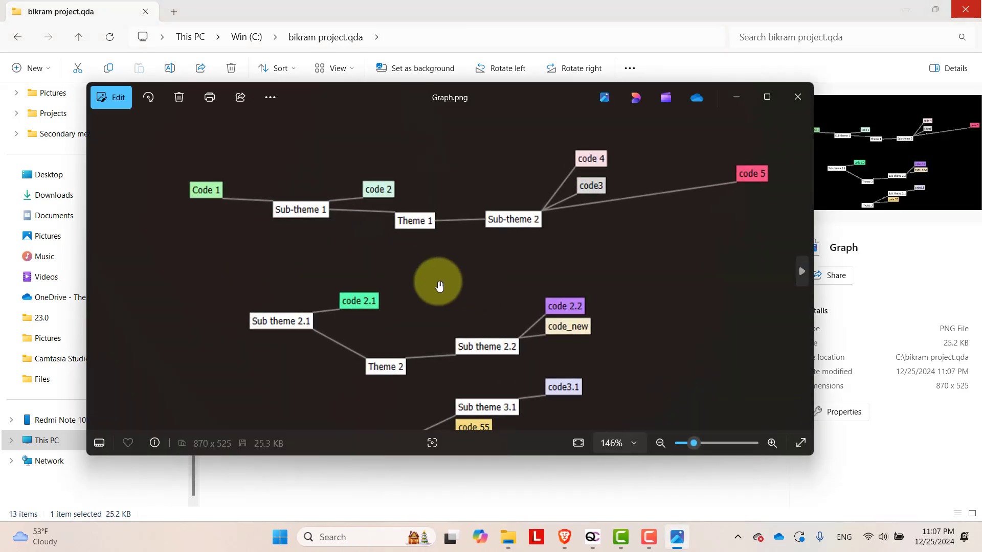